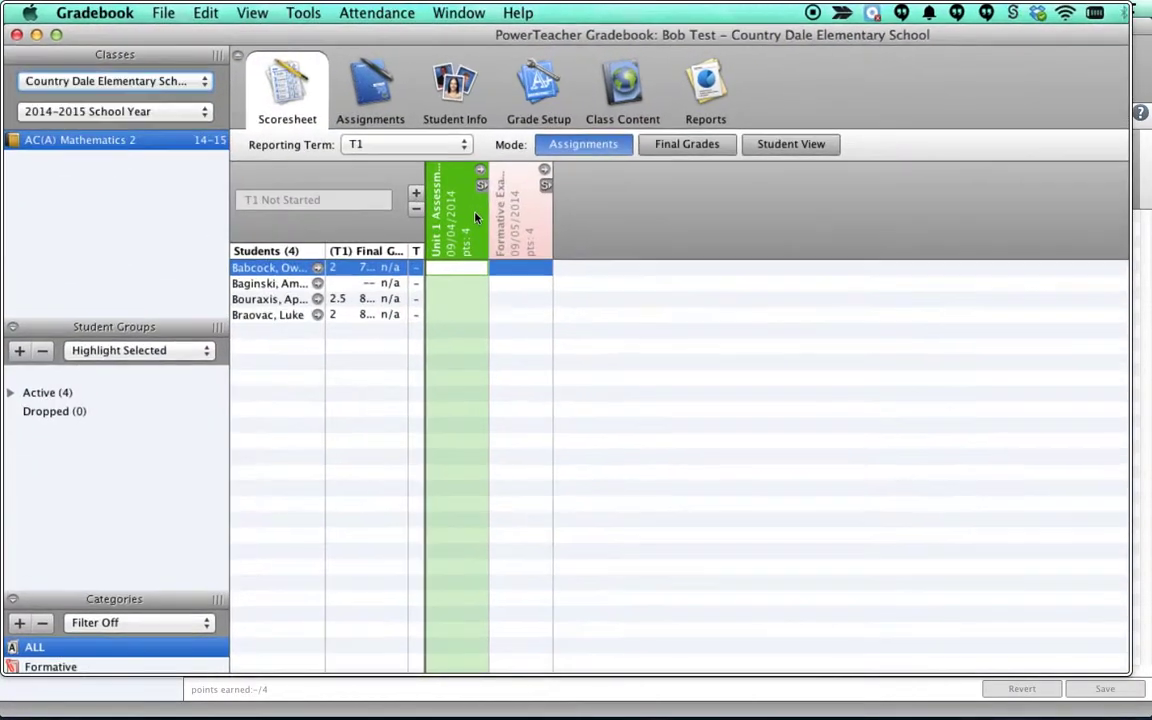
- Select the Formative Example assignment column on the scoresheet
{"action": "mouse_move", "coordinate": [382, 168]}
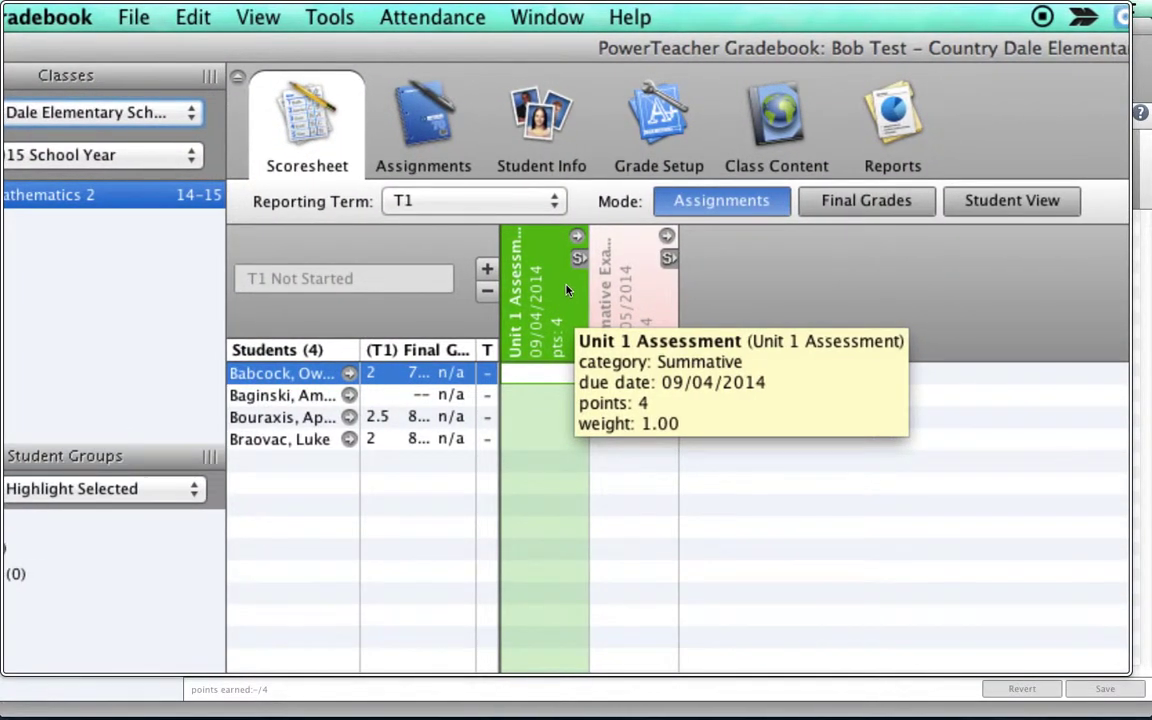
{"action": "left_click", "coordinate": [605, 305]}
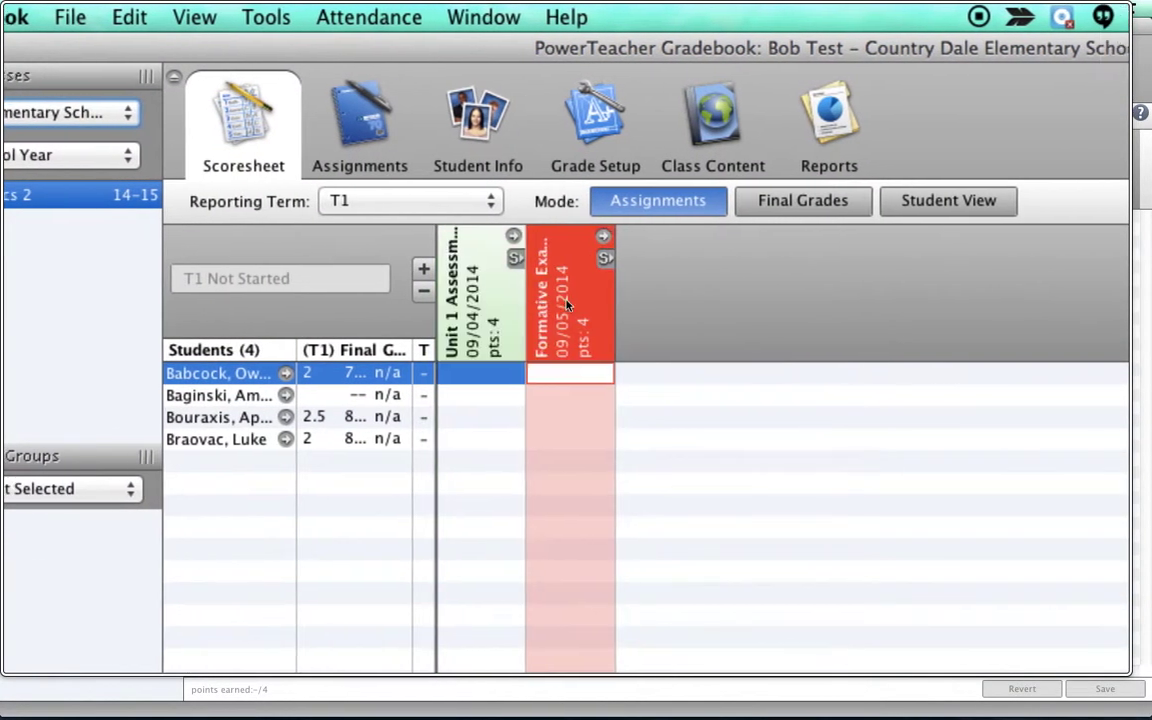
{"action": "mouse_move", "coordinate": [612, 307]}
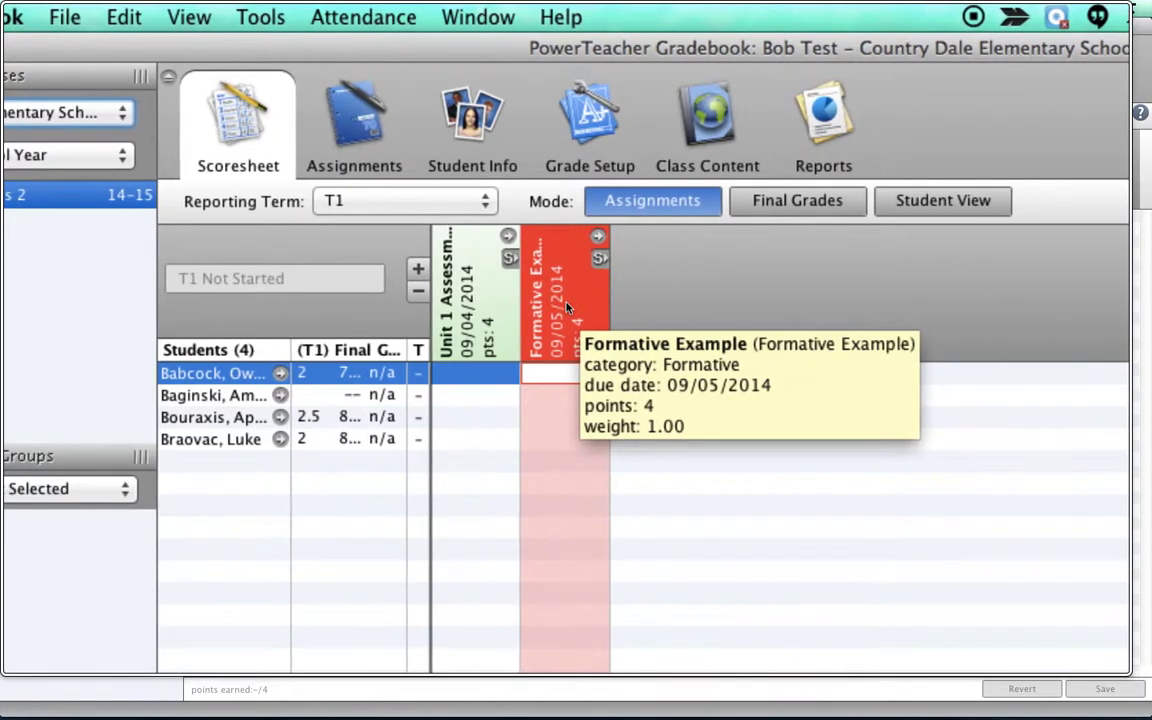
{"action": "mouse_move", "coordinate": [472, 316]}
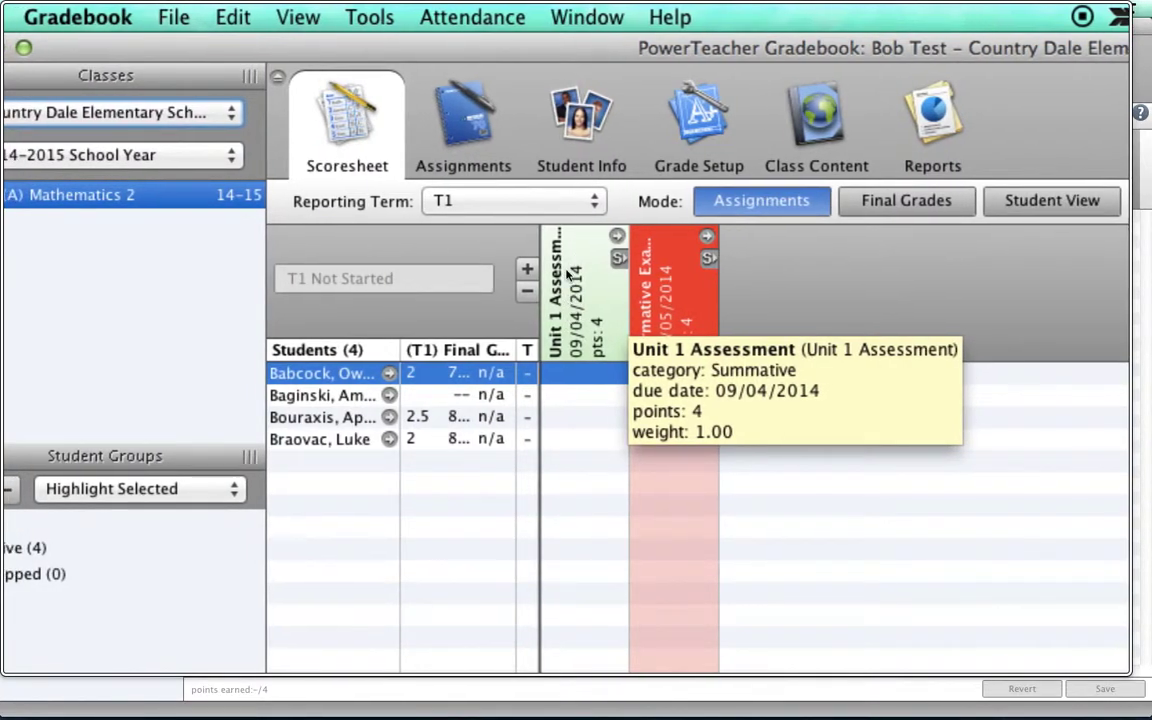
{"action": "mouse_move", "coordinate": [665, 312]}
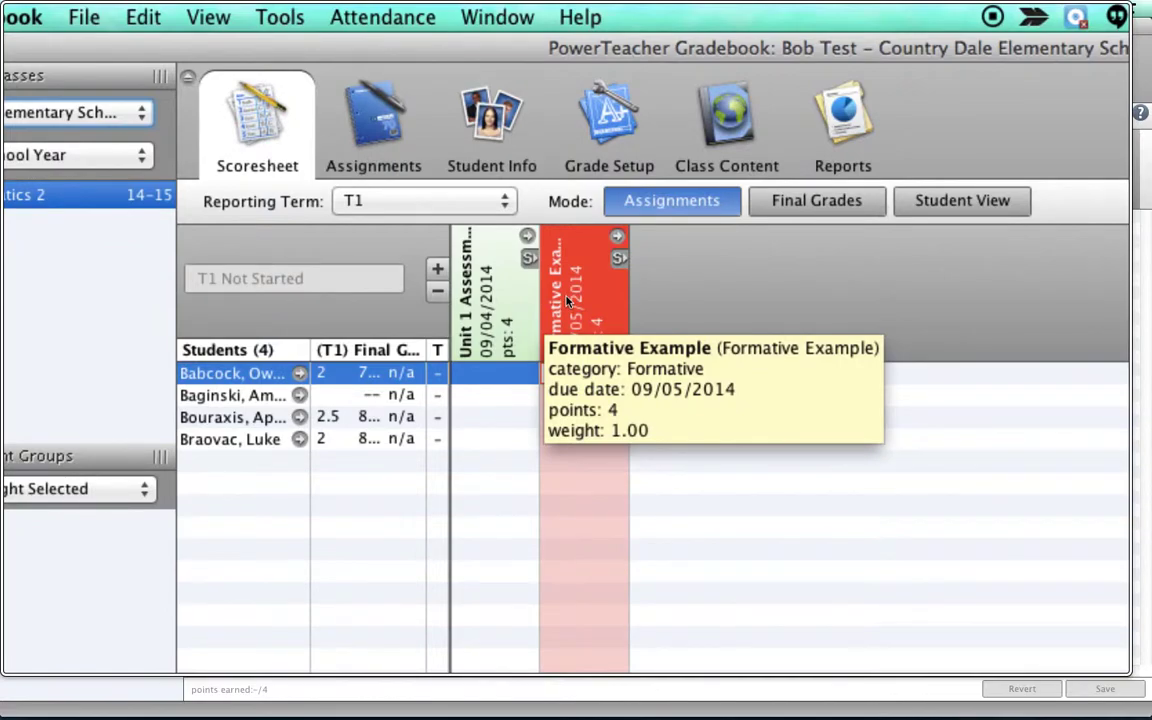
- Show the three District Standards columns for Unit 1 Assessment
{"action": "left_click", "coordinate": [492, 300]}
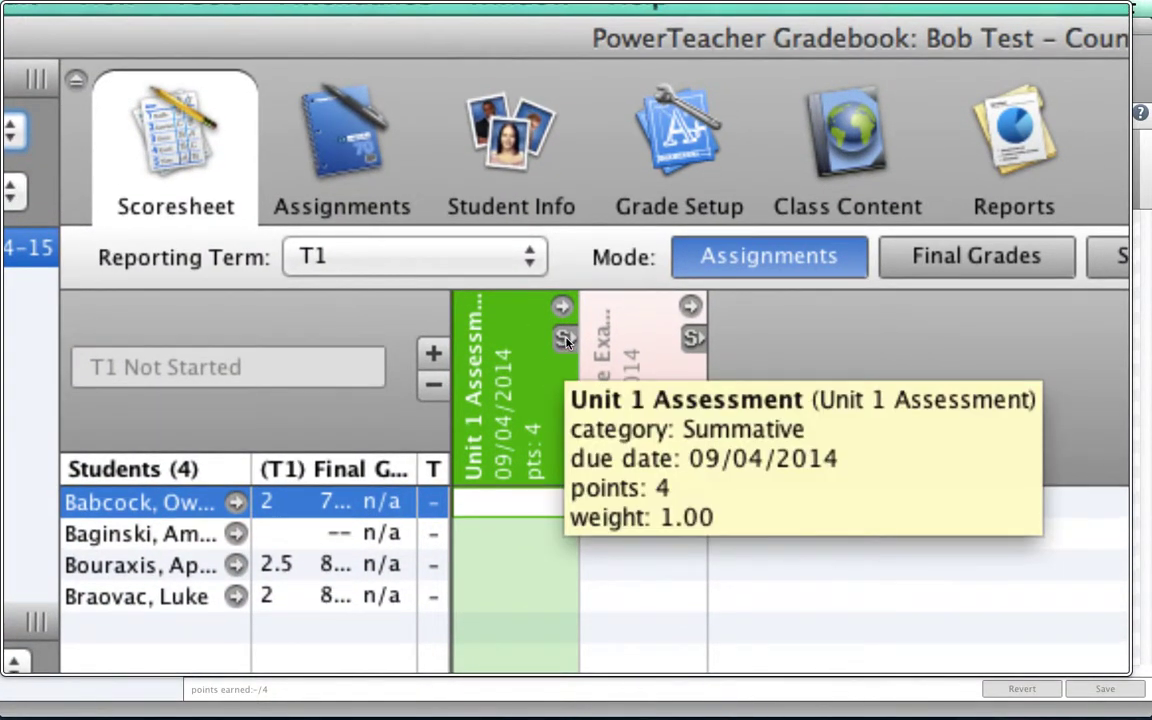
{"action": "left_click", "coordinate": [565, 340]}
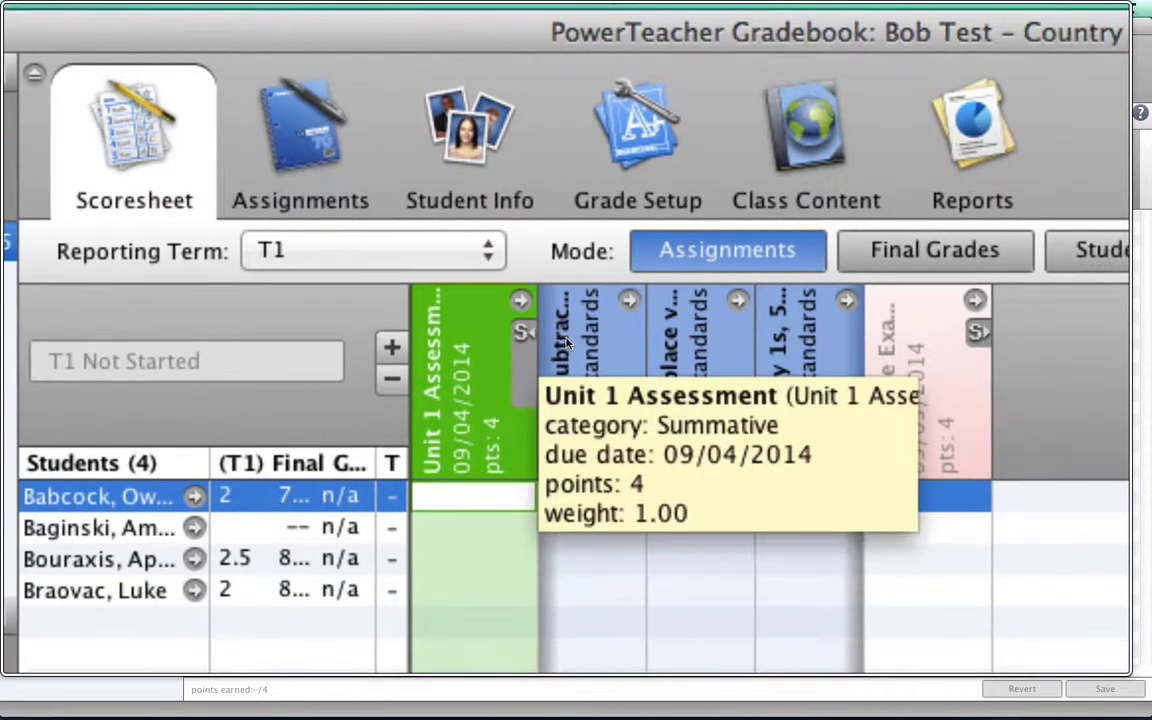
{"action": "mouse_move", "coordinate": [621, 355]}
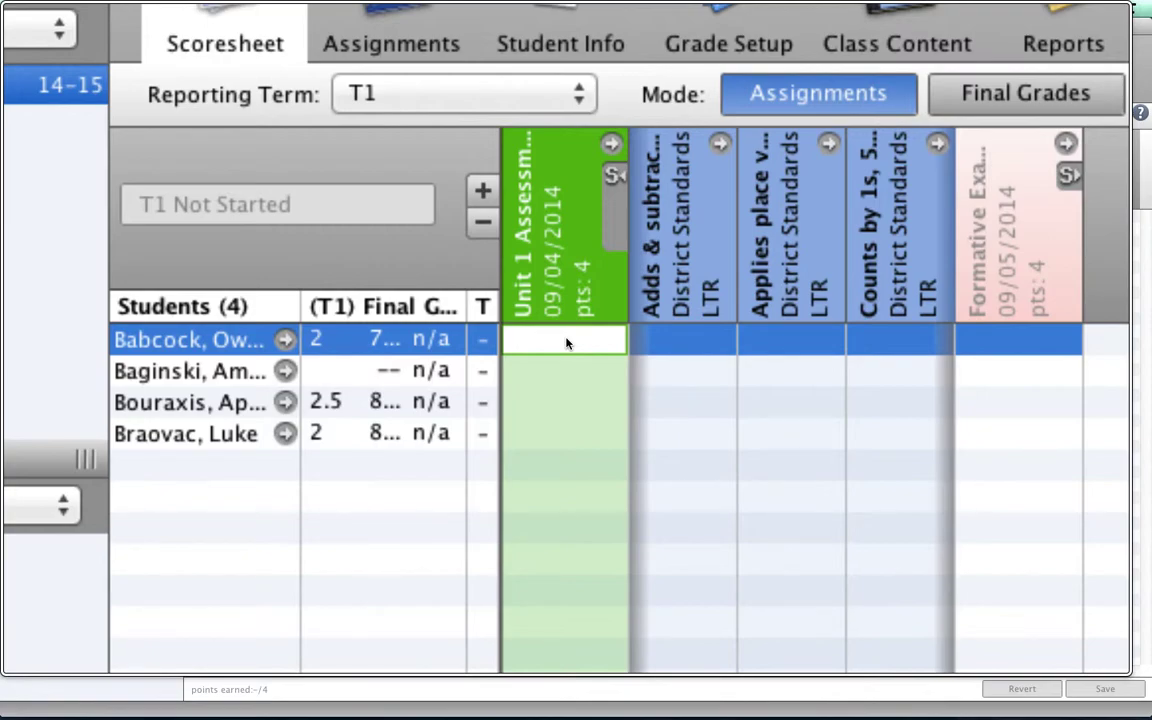
{"action": "right_click", "coordinate": [566, 343]}
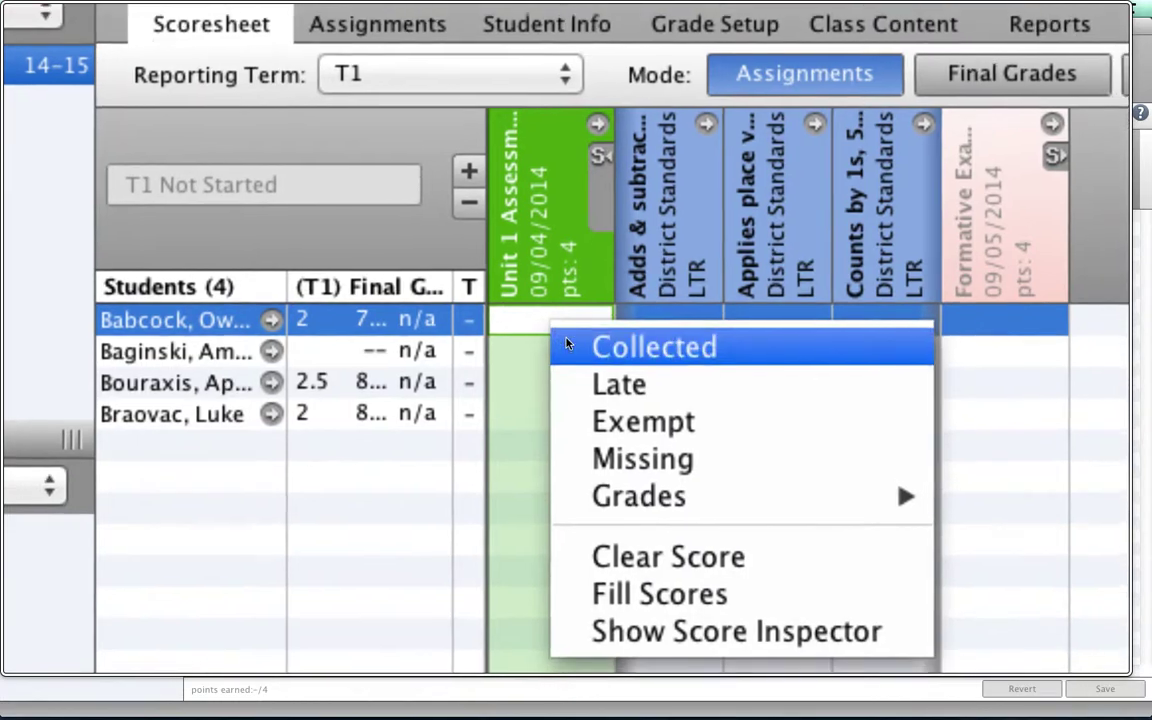
- Mark the first student's Unit 1 Assessment Collected and the second student's Missing
{"action": "left_click", "coordinate": [566, 344]}
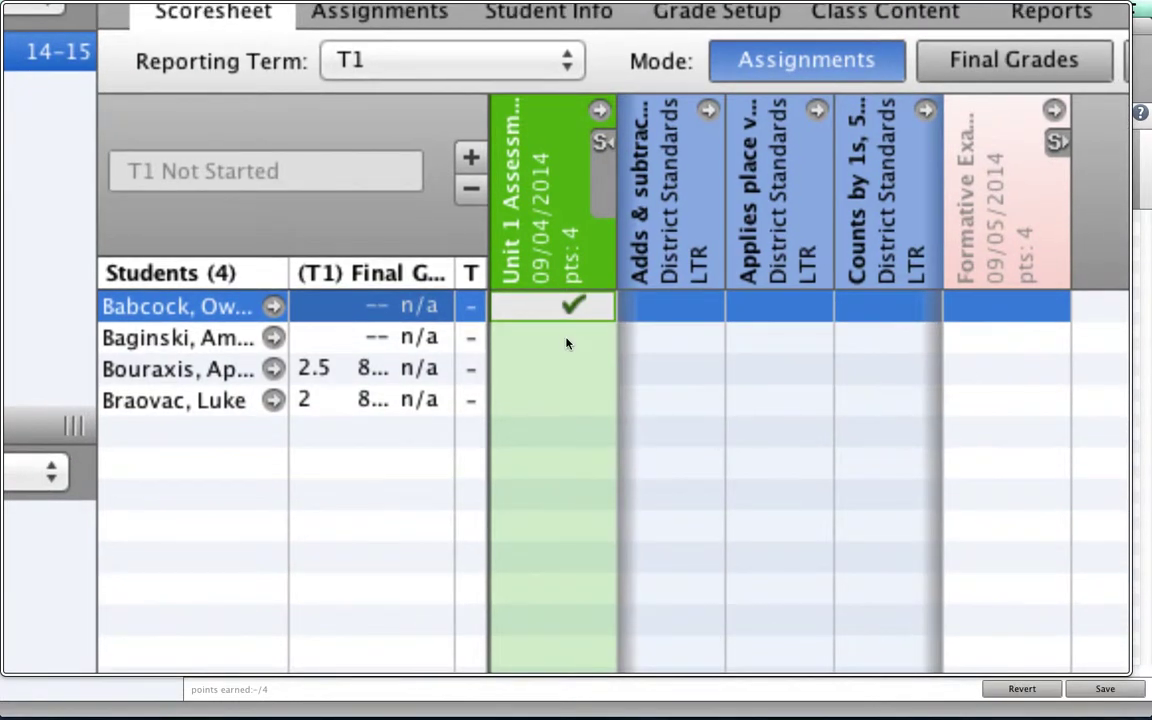
{"action": "left_click", "coordinate": [566, 343]}
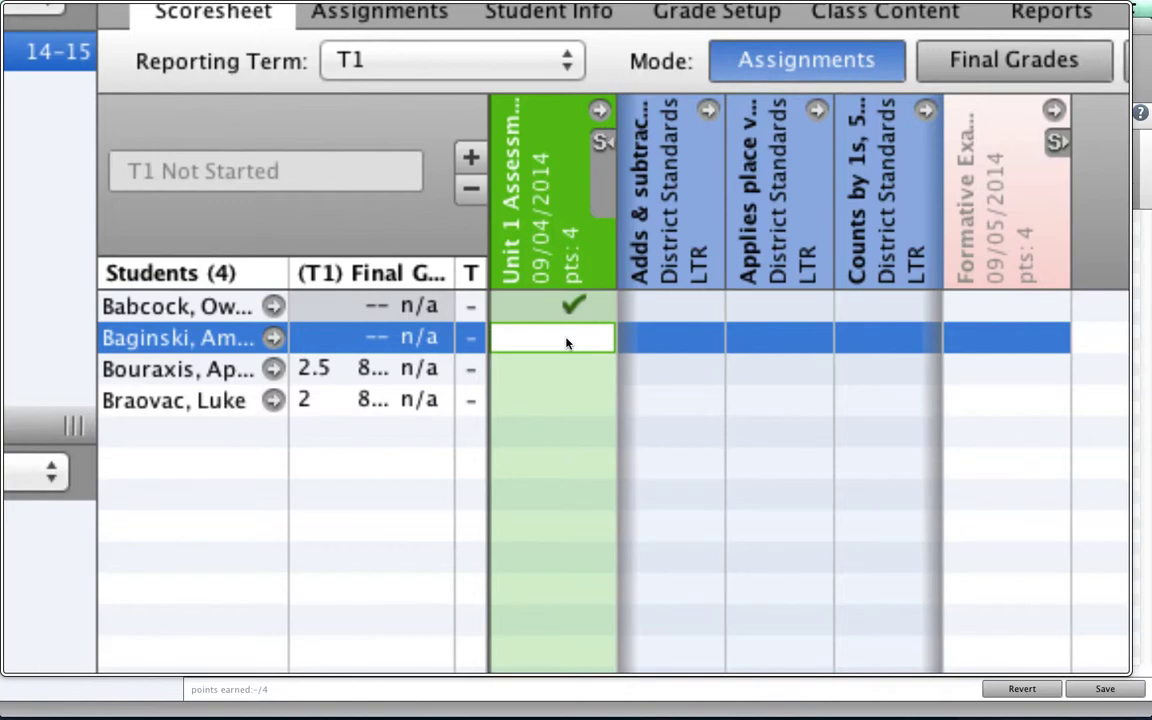
{"action": "right_click", "coordinate": [566, 343]}
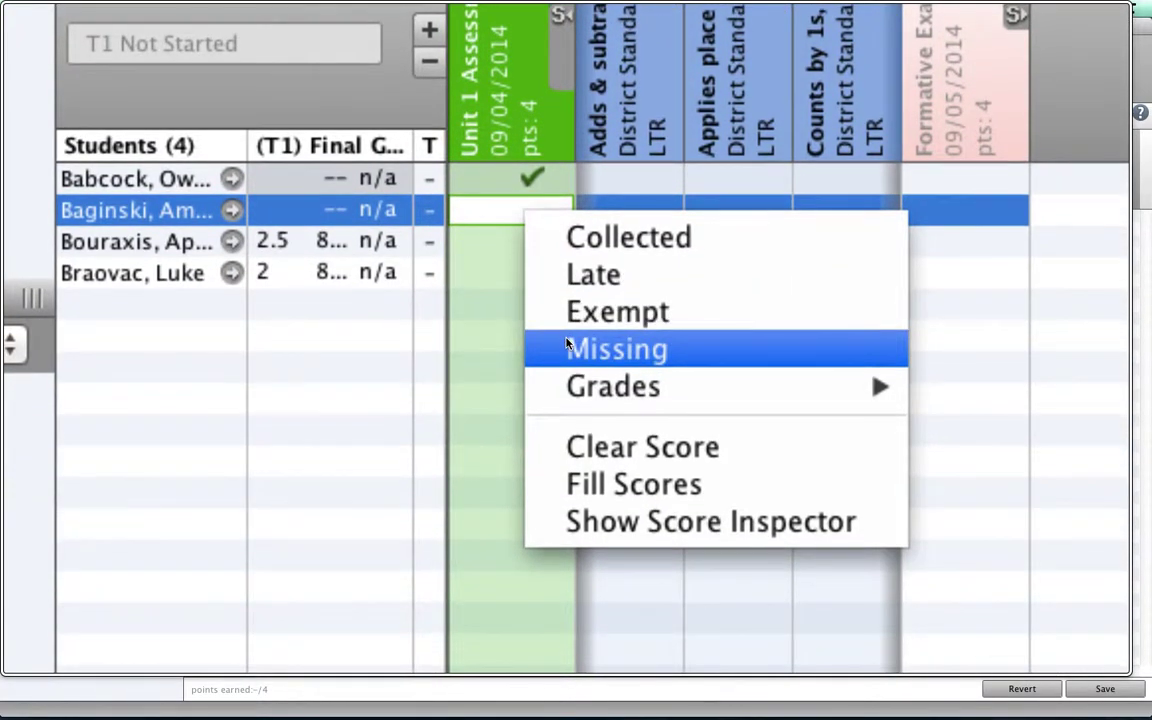
{"action": "left_click", "coordinate": [566, 352]}
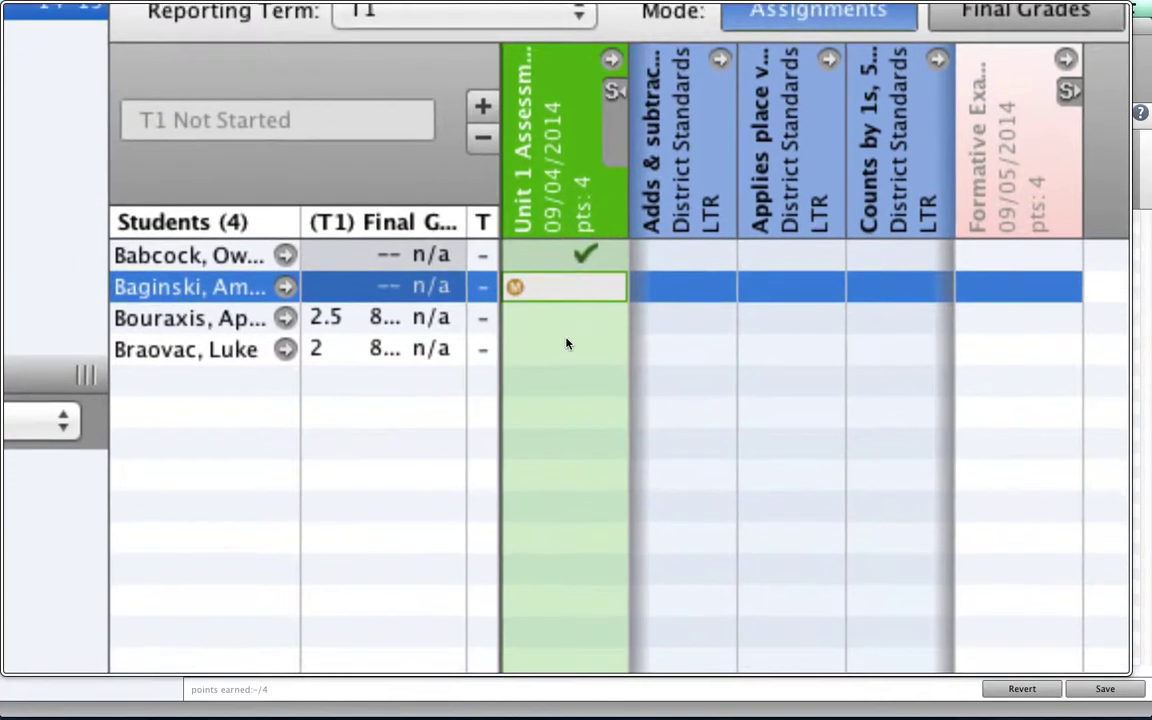
{"action": "left_click", "coordinate": [546, 397]}
{"action": "left_click", "coordinate": [558, 368]}
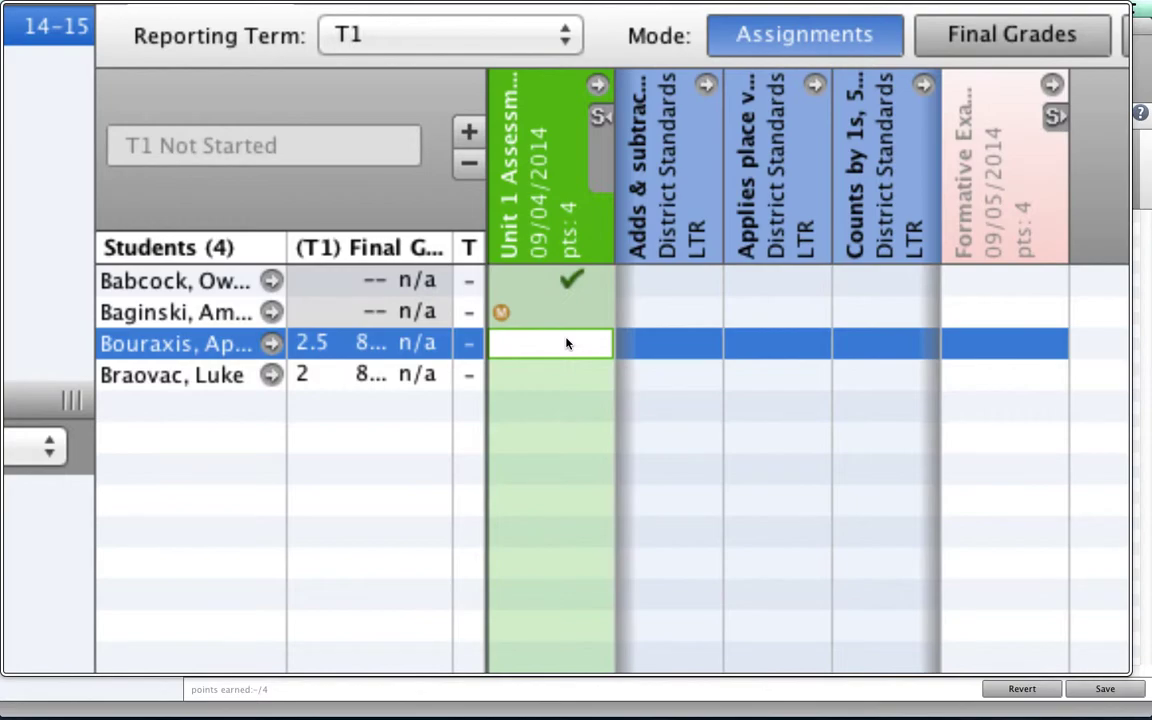
- Use Fill Scores to set Collected on all unscored Unit 1 Assessment cells
{"action": "right_click", "coordinate": [566, 344]}
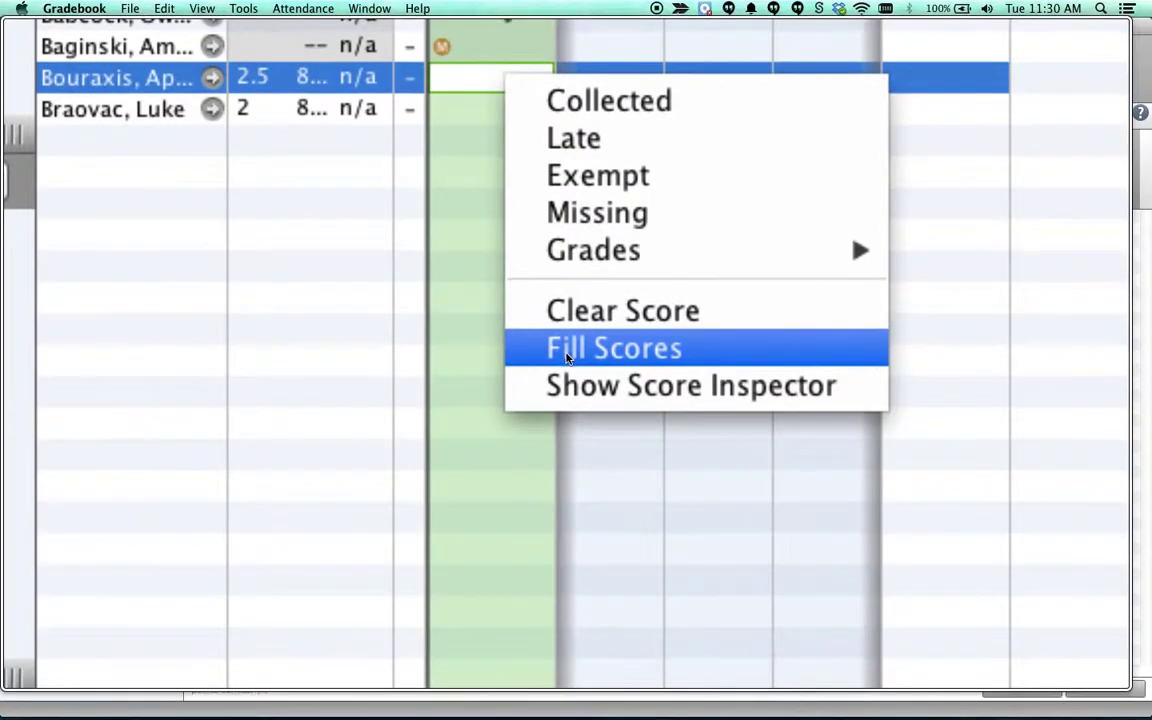
{"action": "left_click", "coordinate": [566, 350]}
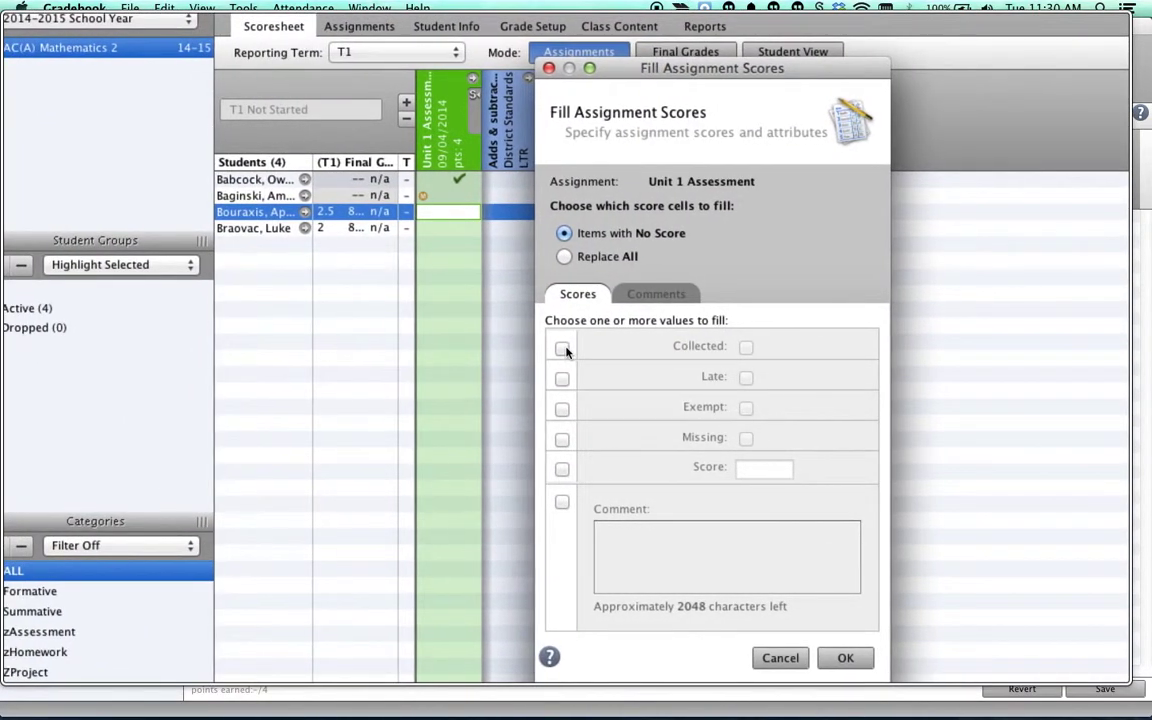
{"action": "left_click", "coordinate": [562, 348]}
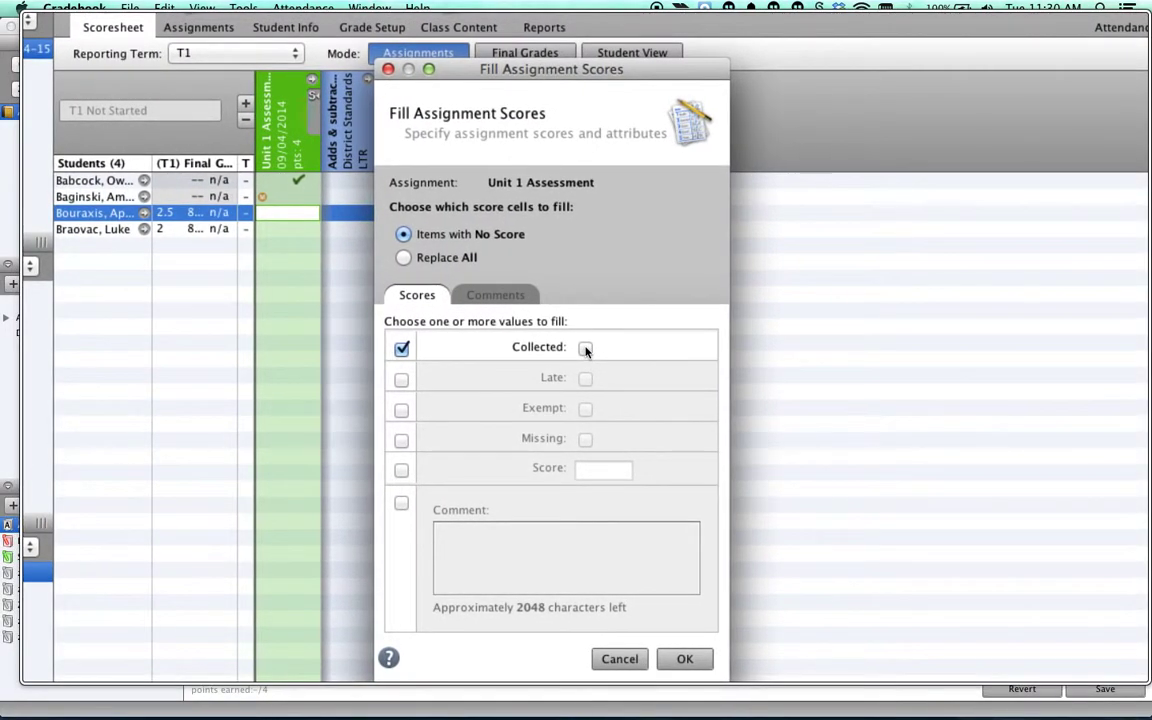
{"action": "left_click", "coordinate": [585, 348]}
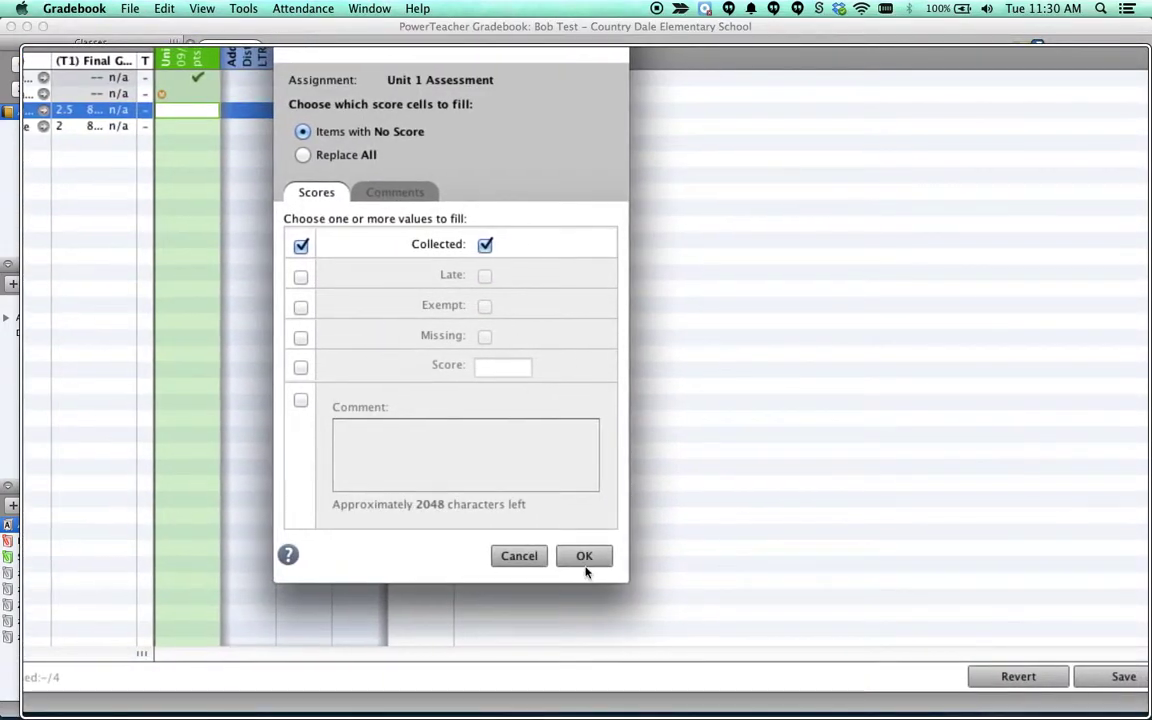
{"action": "left_click", "coordinate": [587, 556]}
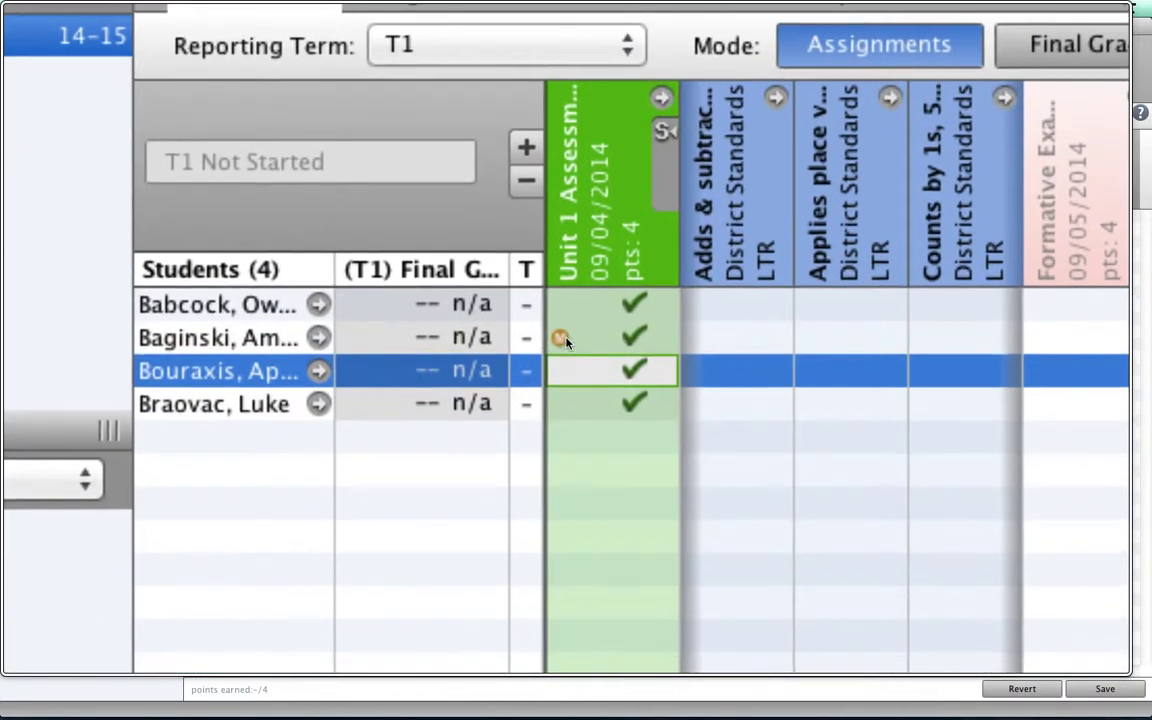
- Remove the second student's Missing flag and the third student's Collected mark on Unit 1
{"action": "right_click", "coordinate": [566, 342]}
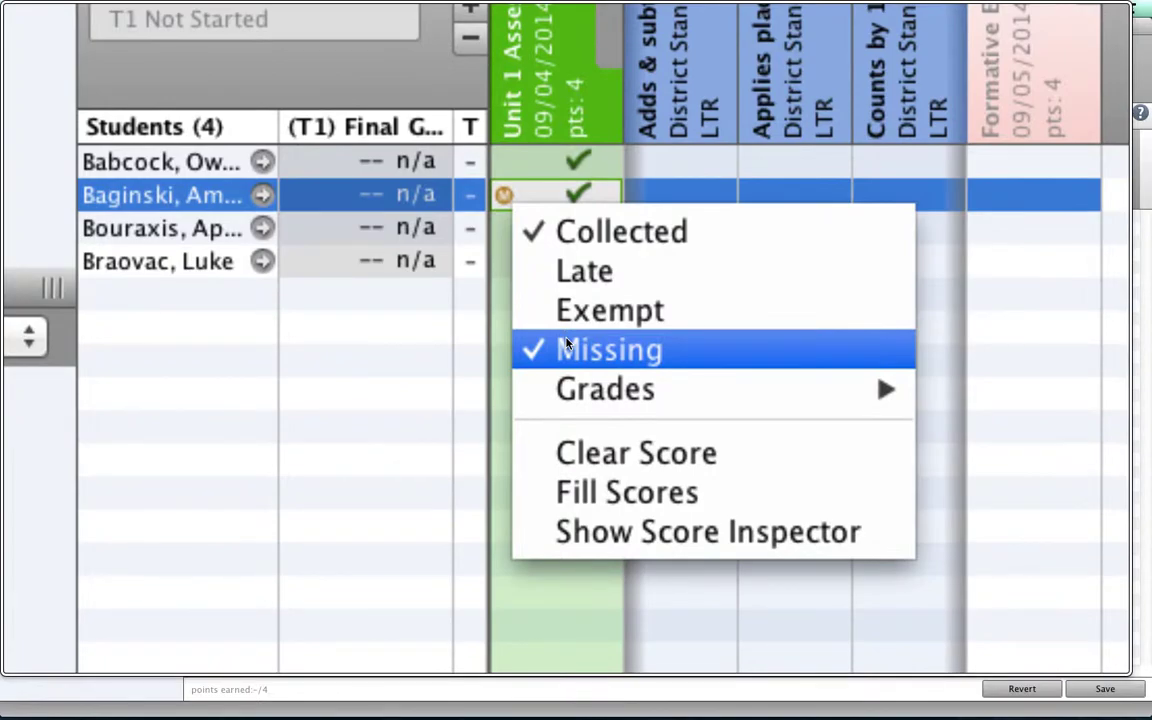
{"action": "left_click", "coordinate": [566, 343]}
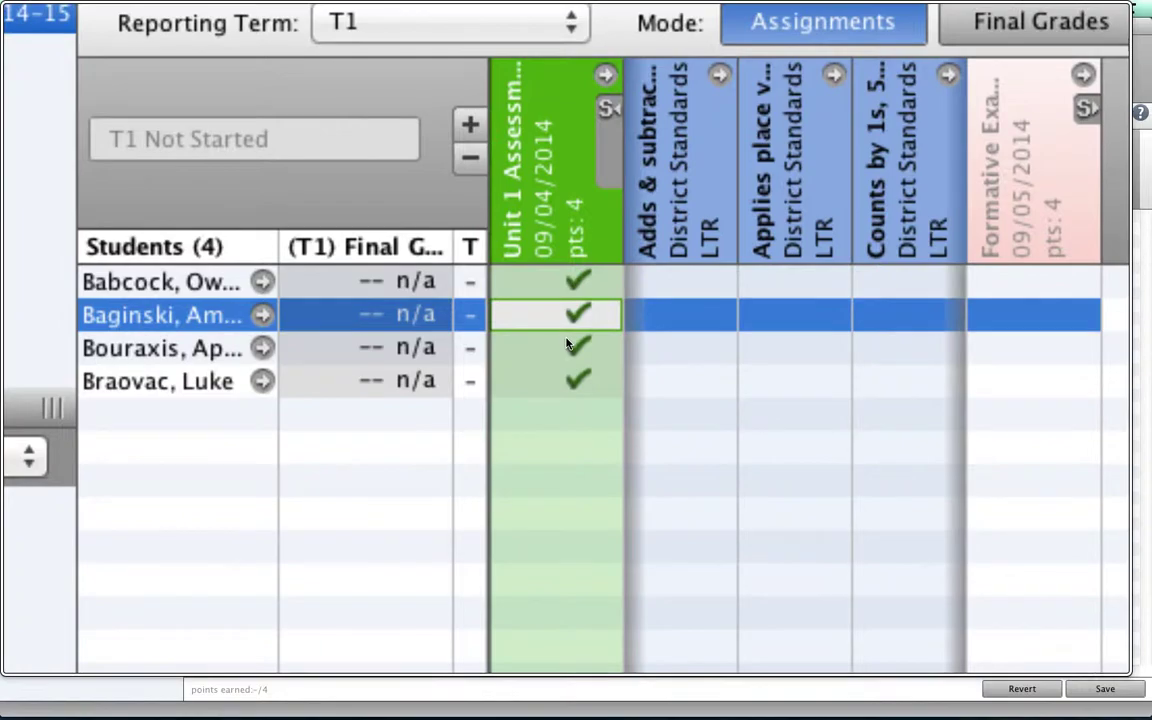
{"action": "right_click", "coordinate": [566, 414]}
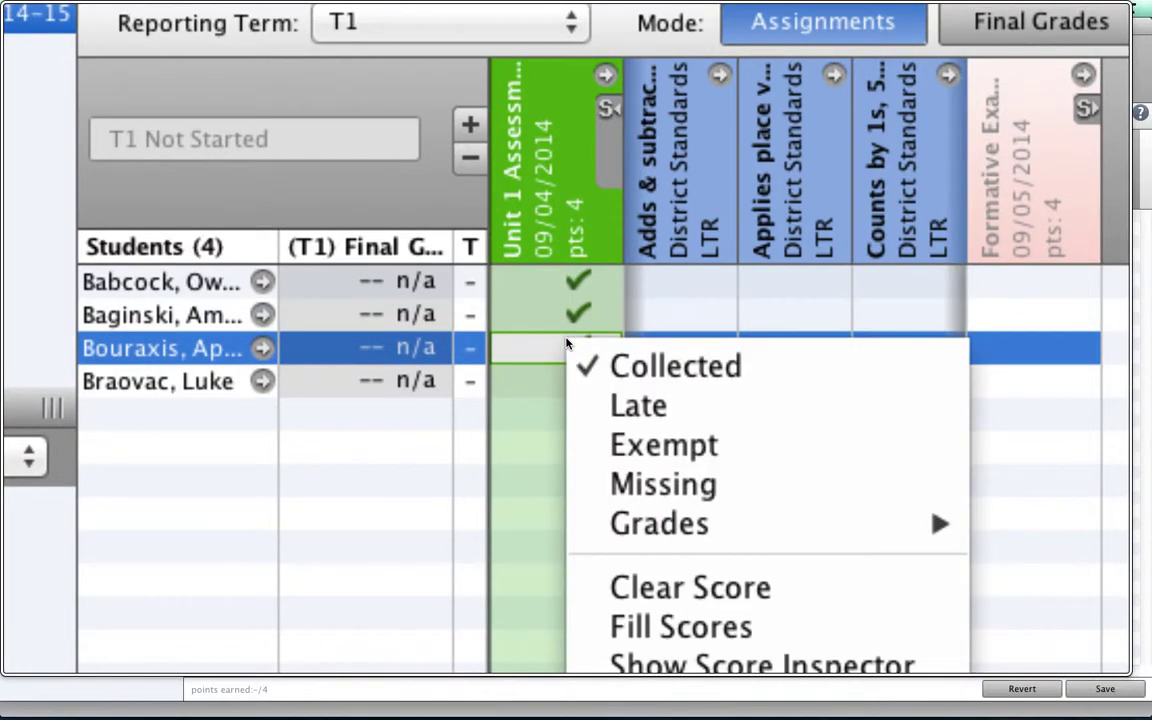
{"action": "left_click", "coordinate": [667, 360]}
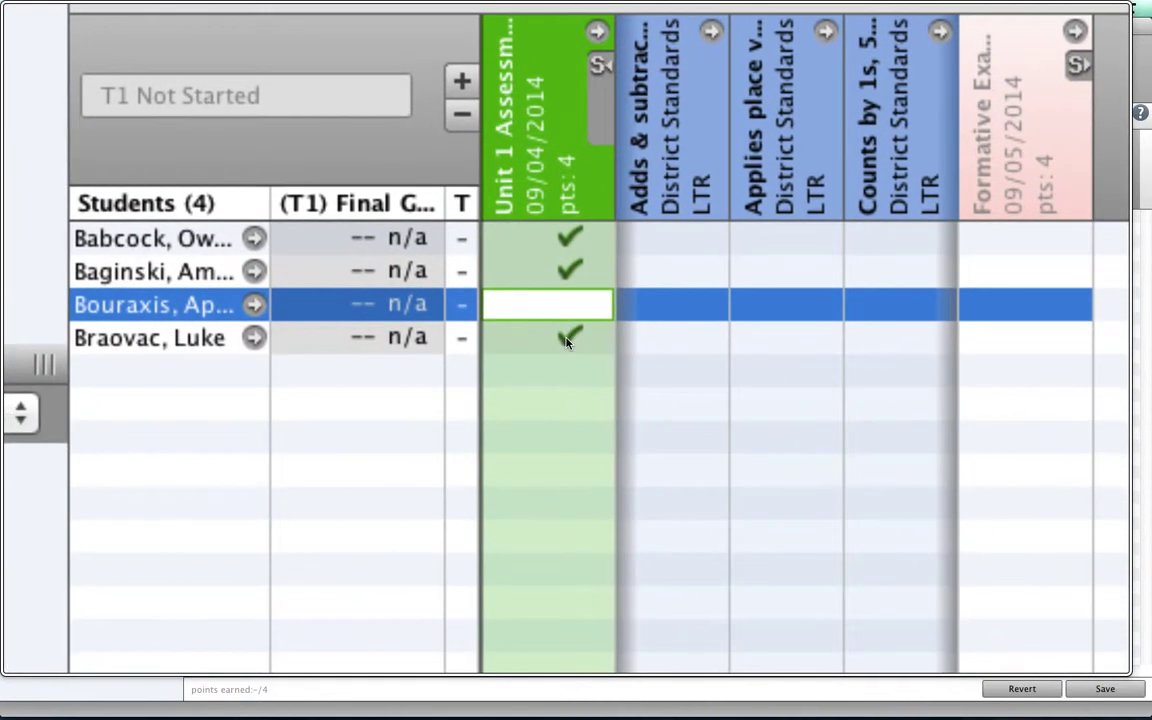
{"action": "left_click", "coordinate": [566, 342]}
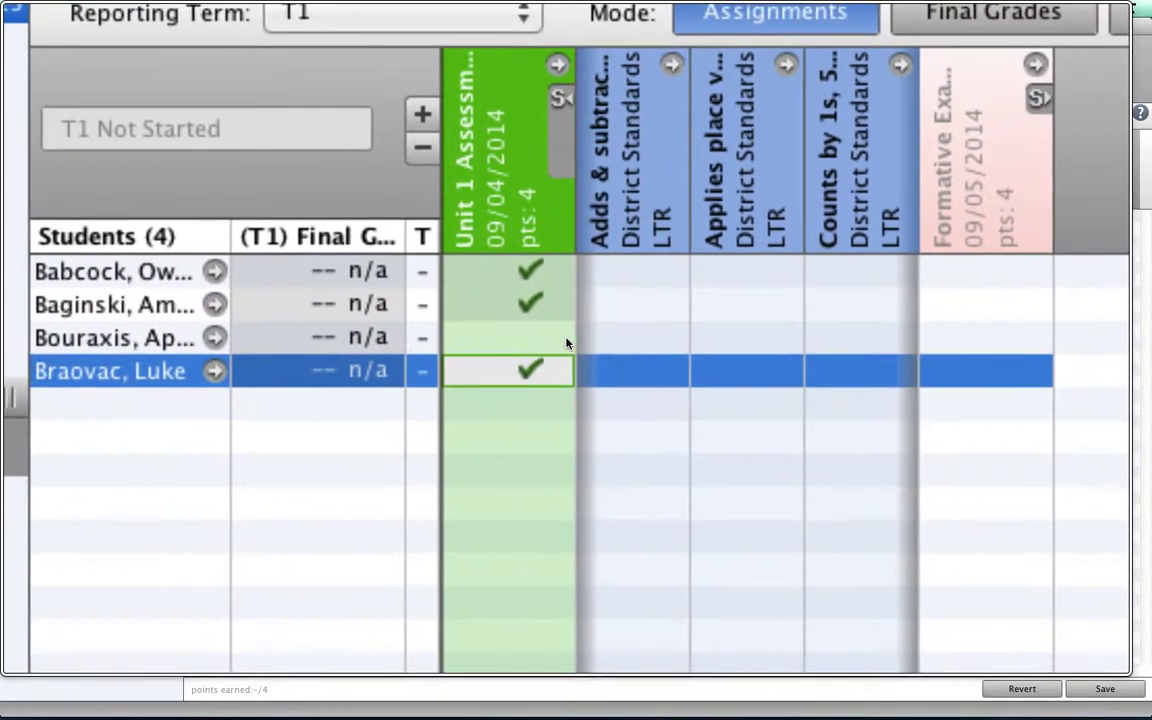
{"action": "left_click", "coordinate": [650, 274]}
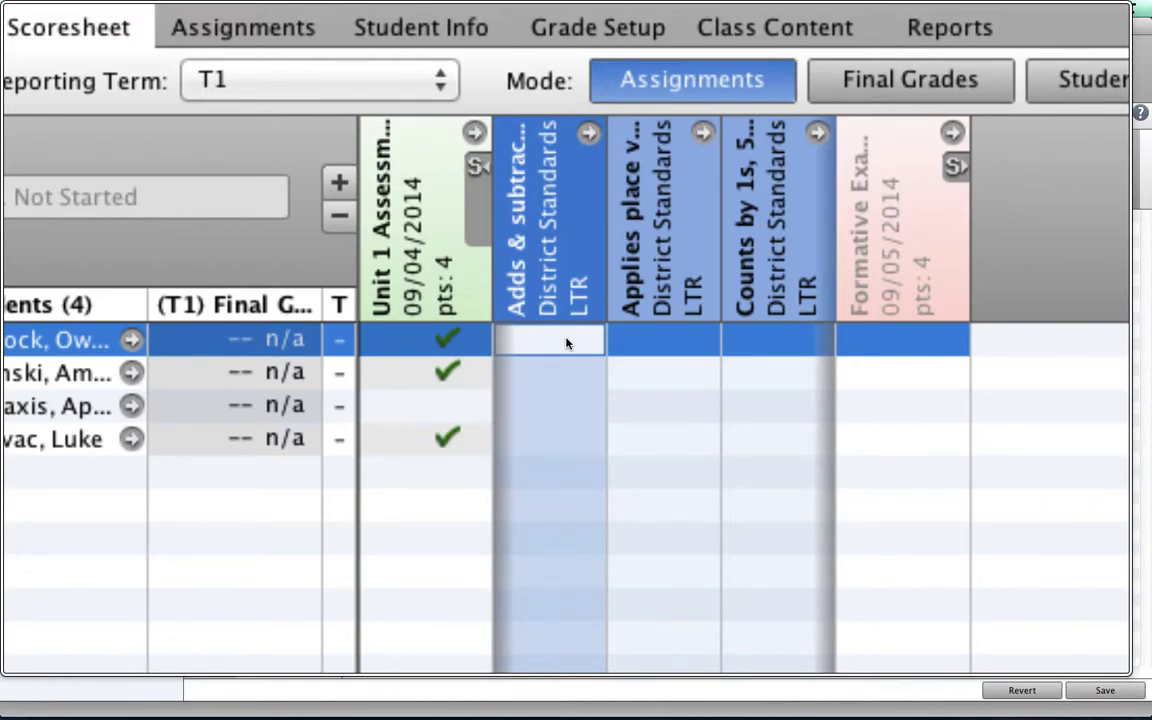
- Enter first-standard scores 0, 4, 2.5 and 3.5 for the four students
{"action": "type", "text": "1"}
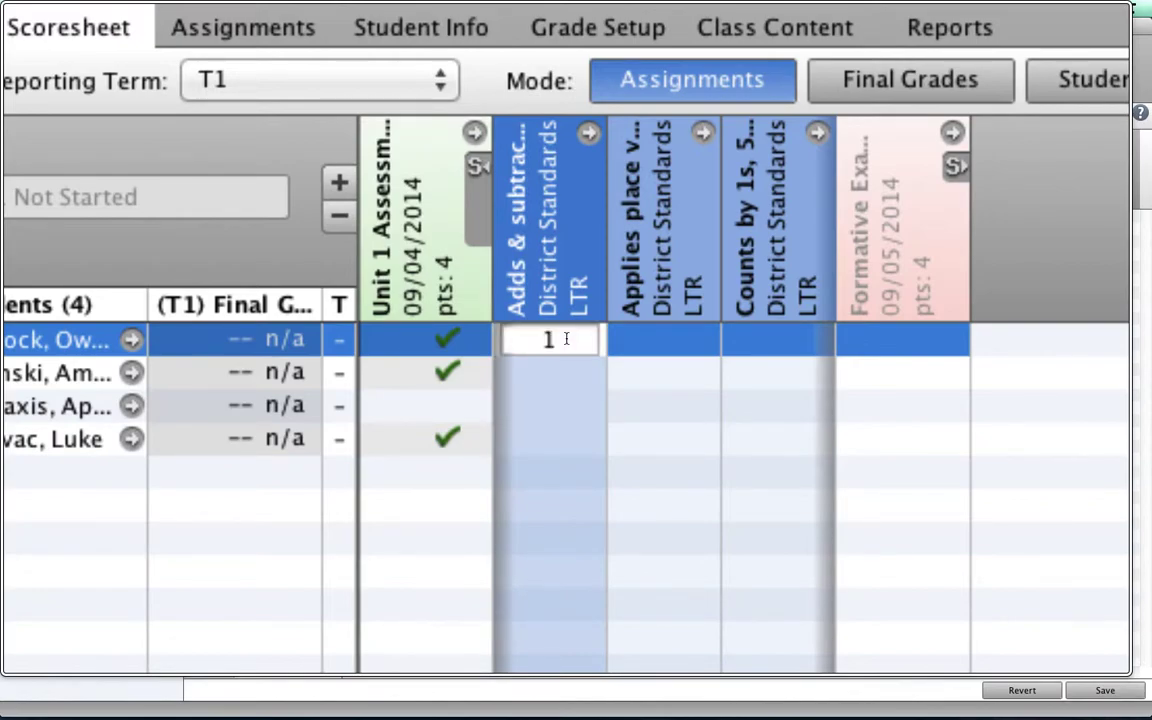
{"action": "key", "text": "BackSpace"}
{"action": "type", "text": "0"}
{"action": "key", "text": "Return"}
{"action": "type", "text": "4"}
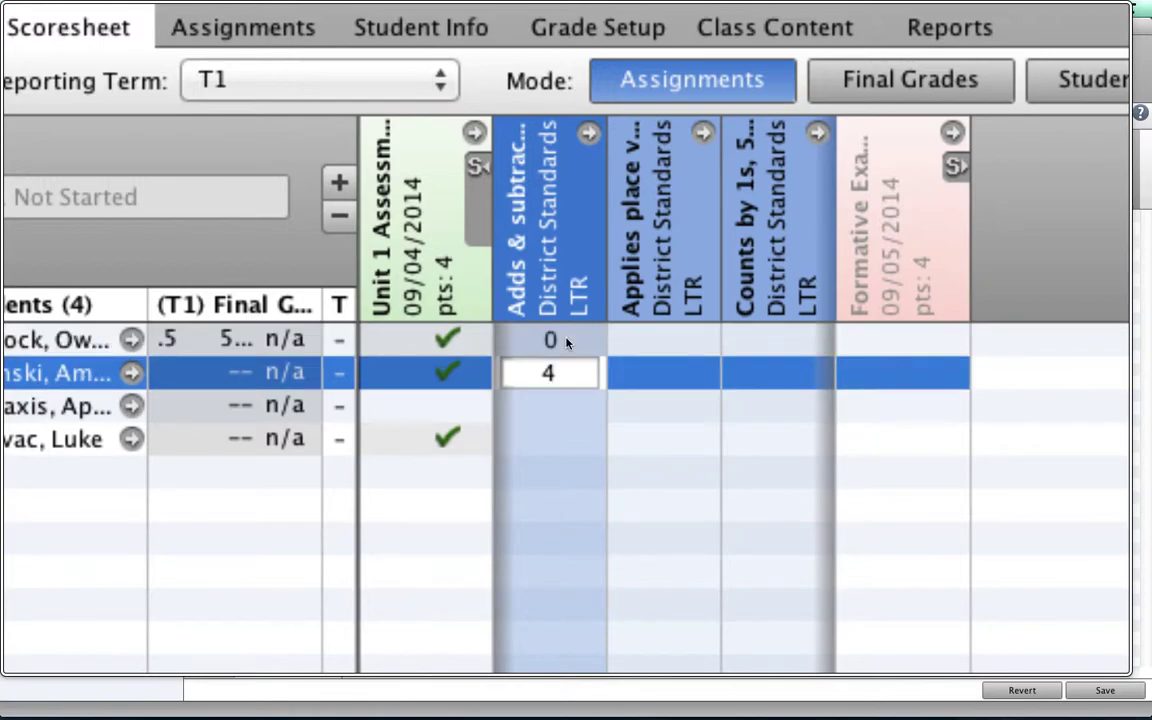
{"action": "key", "text": "Return"}
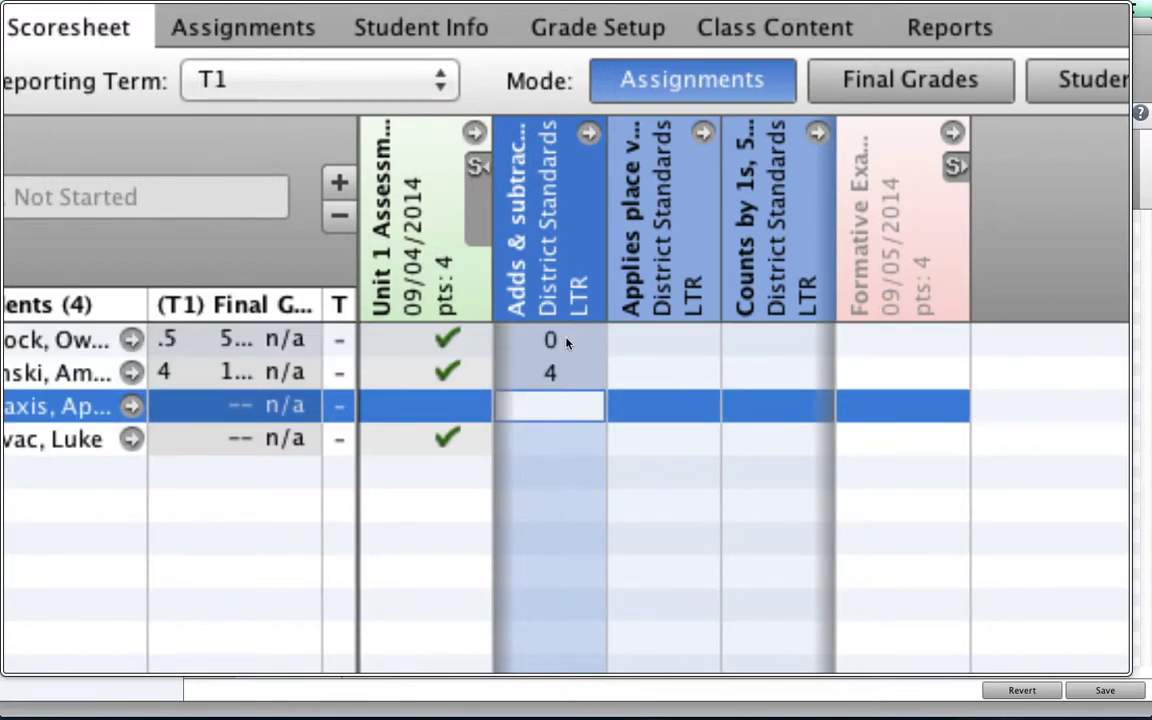
{"action": "type", "text": "2.5"}
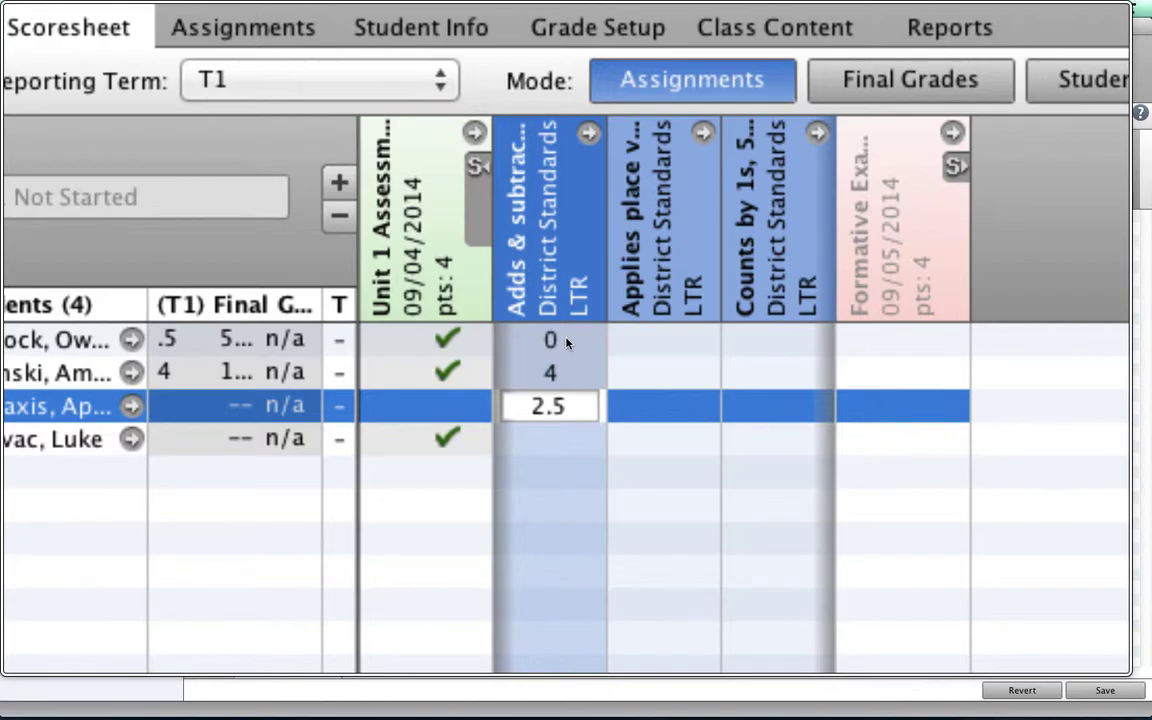
{"action": "key", "text": "Return"}
{"action": "type", "text": "3"}
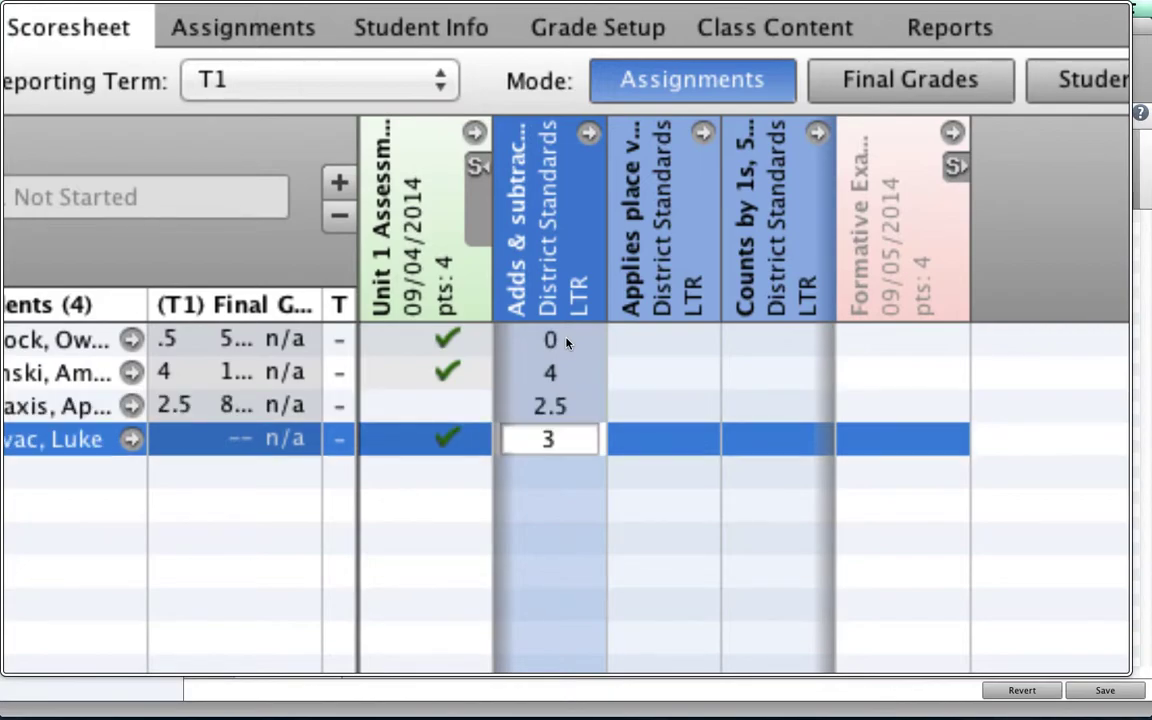
{"action": "type", "text": ".5"}
{"action": "key", "text": "Return"}
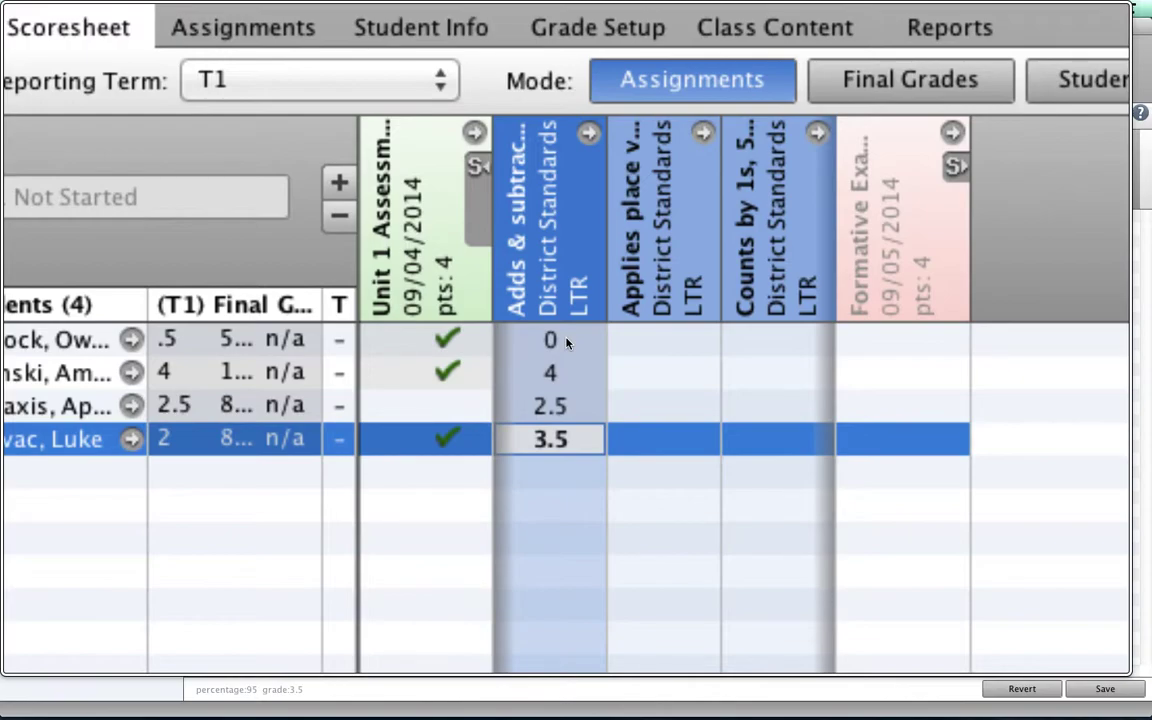
- Score the place-value standard 3, 2, 3 and 4 for the four students
{"action": "left_click", "coordinate": [566, 342]}
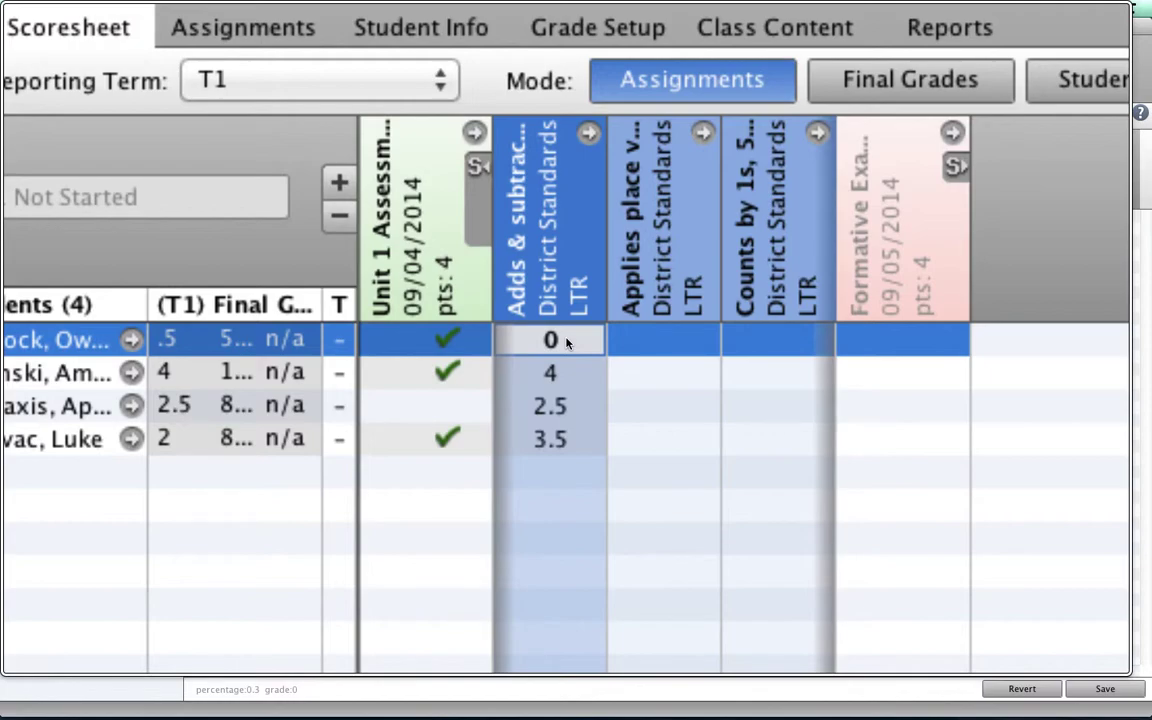
{"action": "scroll", "coordinate": [566, 343], "scroll_direction": "down", "scroll_amount": 3}
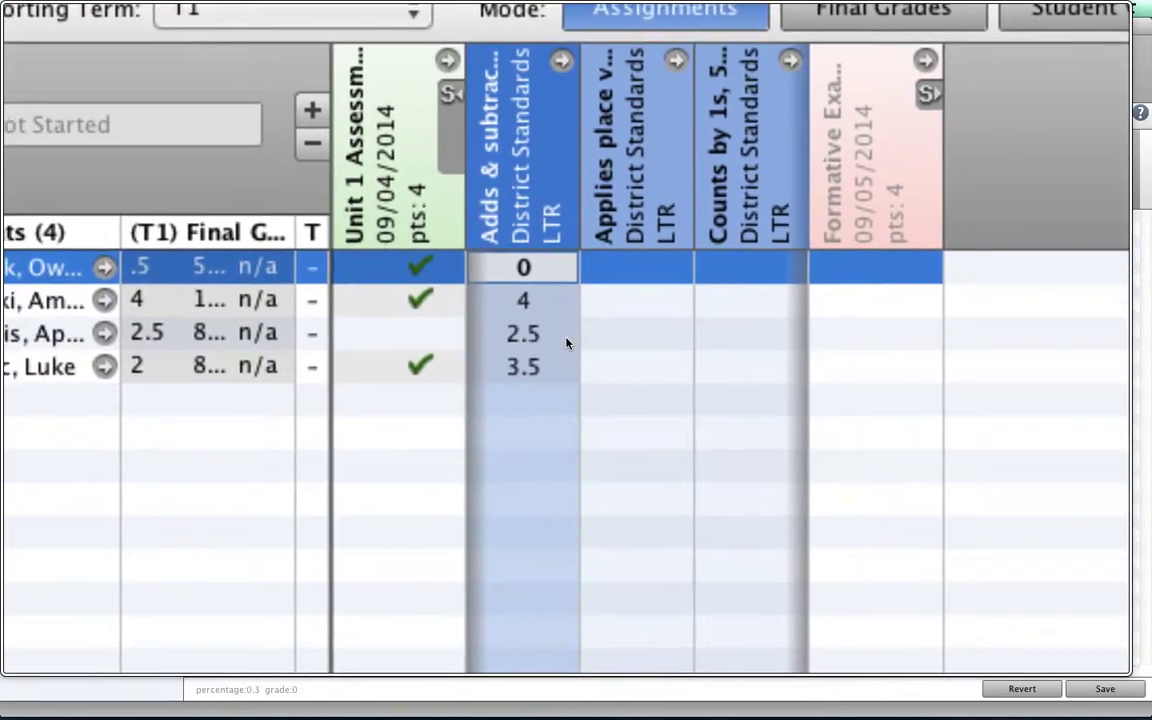
{"action": "left_click", "coordinate": [566, 343]}
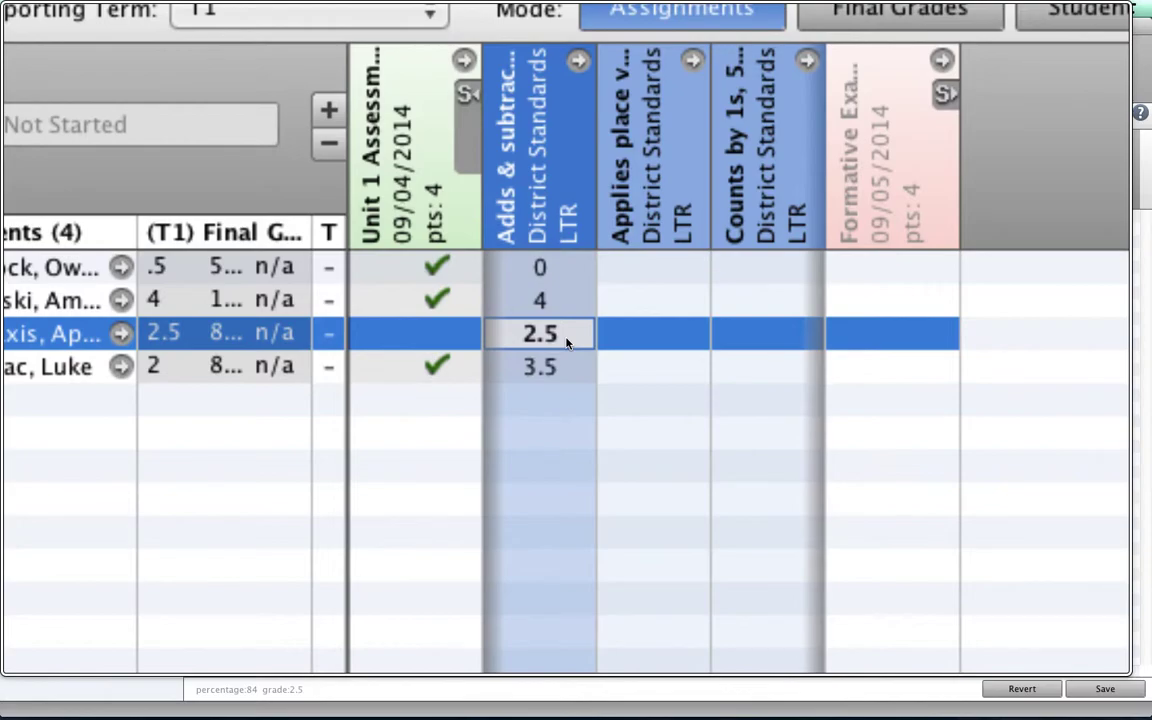
{"action": "scroll", "coordinate": [566, 343], "scroll_direction": "right", "scroll_amount": 3}
{"action": "scroll", "coordinate": [566, 343], "scroll_direction": "up", "scroll_amount": 2}
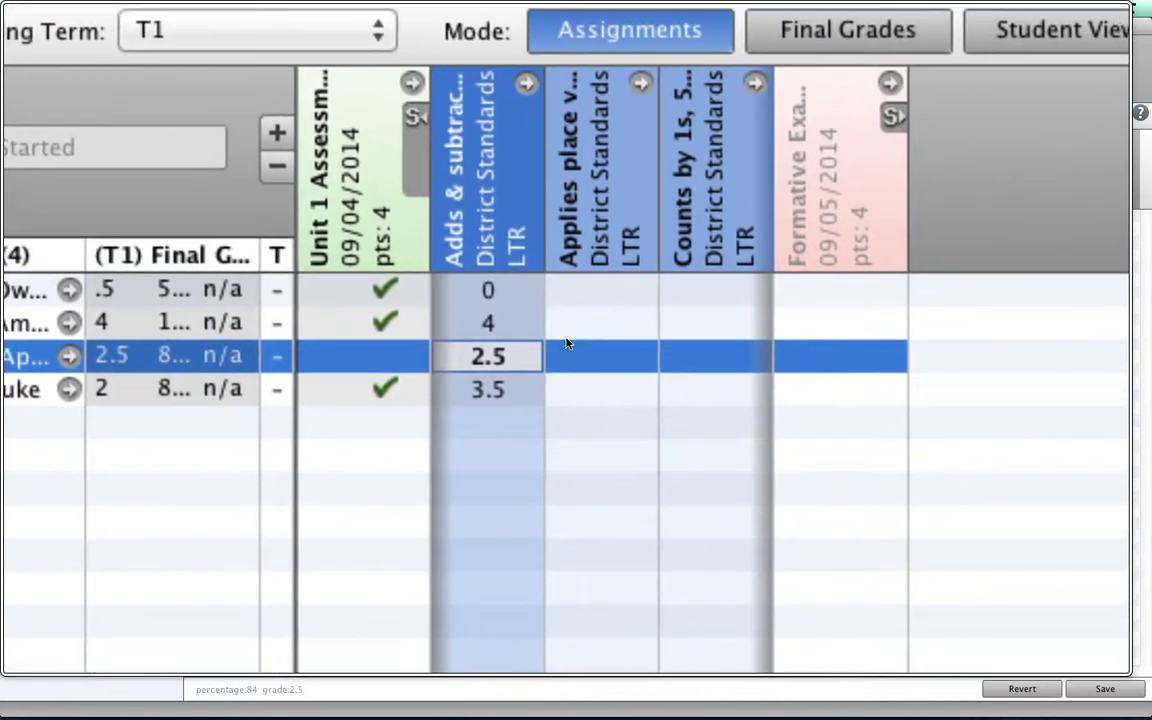
{"action": "scroll", "coordinate": [566, 343], "scroll_direction": "up", "scroll_amount": 2}
{"action": "scroll", "coordinate": [566, 343], "scroll_direction": "right", "scroll_amount": 3}
{"action": "left_click", "coordinate": [566, 343]}
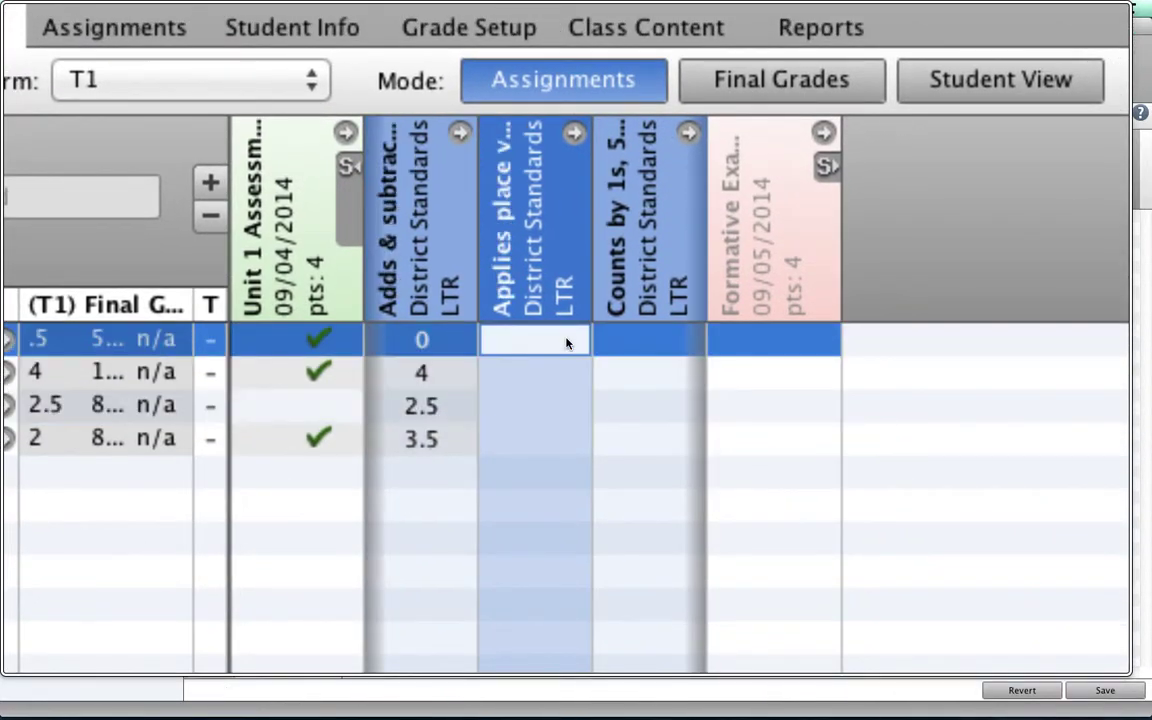
{"action": "type", "text": "3"}
{"action": "key", "text": "Return"}
{"action": "type", "text": "2"}
{"action": "key", "text": "Return"}
{"action": "type", "text": "3"}
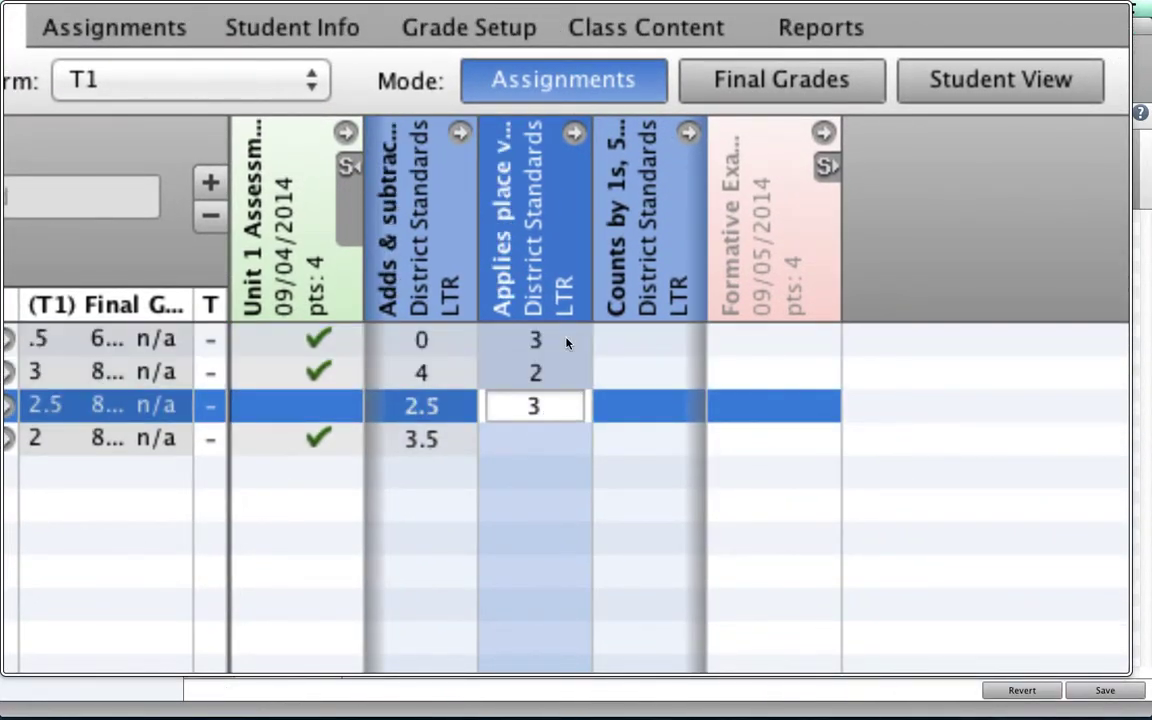
{"action": "key", "text": "Return"}
{"action": "type", "text": "4"}
{"action": "key", "text": "Return"}
- Enter counting-by-1s standard scores 2, 3, 4 and 3
{"action": "left_click", "coordinate": [566, 340]}
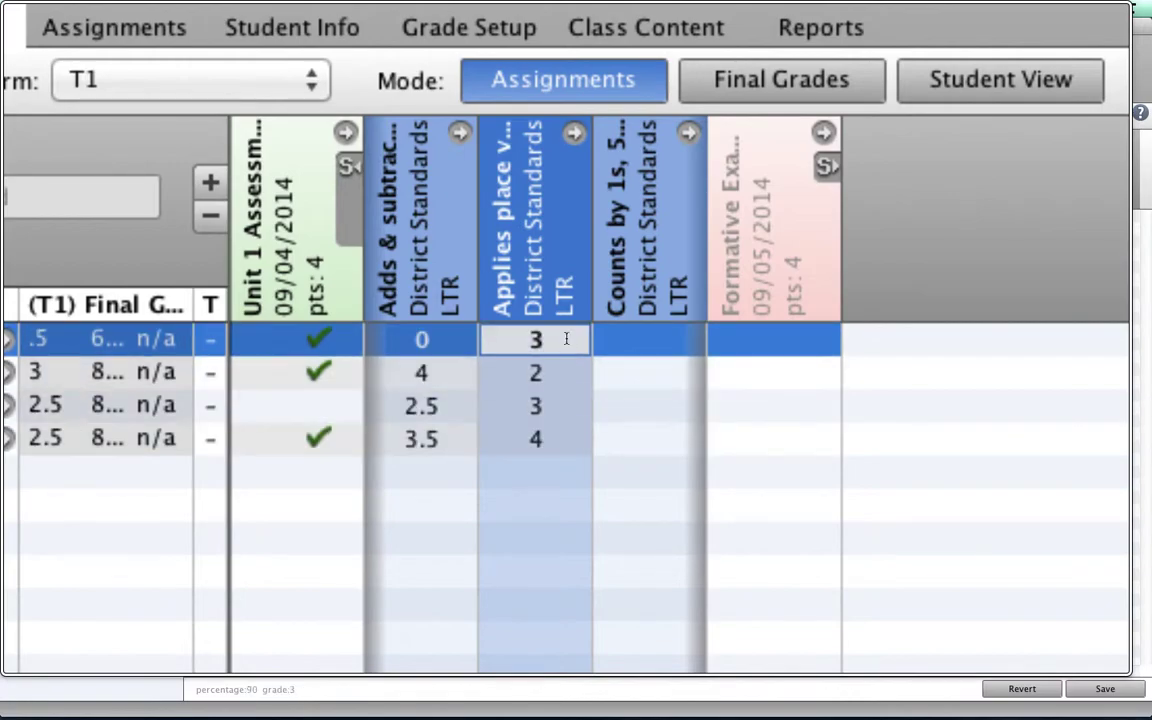
{"action": "key", "text": "Tab"}
{"action": "type", "text": "2"}
{"action": "key", "text": "Return"}
{"action": "type", "text": "3"}
{"action": "key", "text": "Return"}
{"action": "type", "text": "4"}
{"action": "key", "text": "Return"}
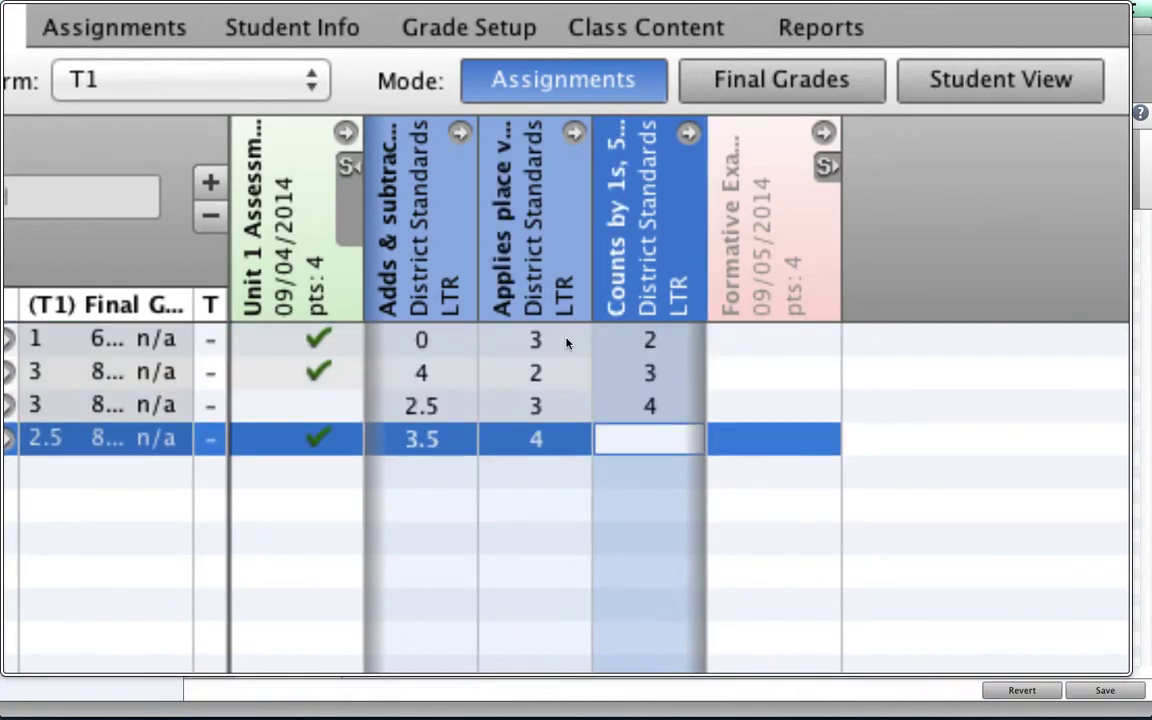
{"action": "type", "text": "3"}
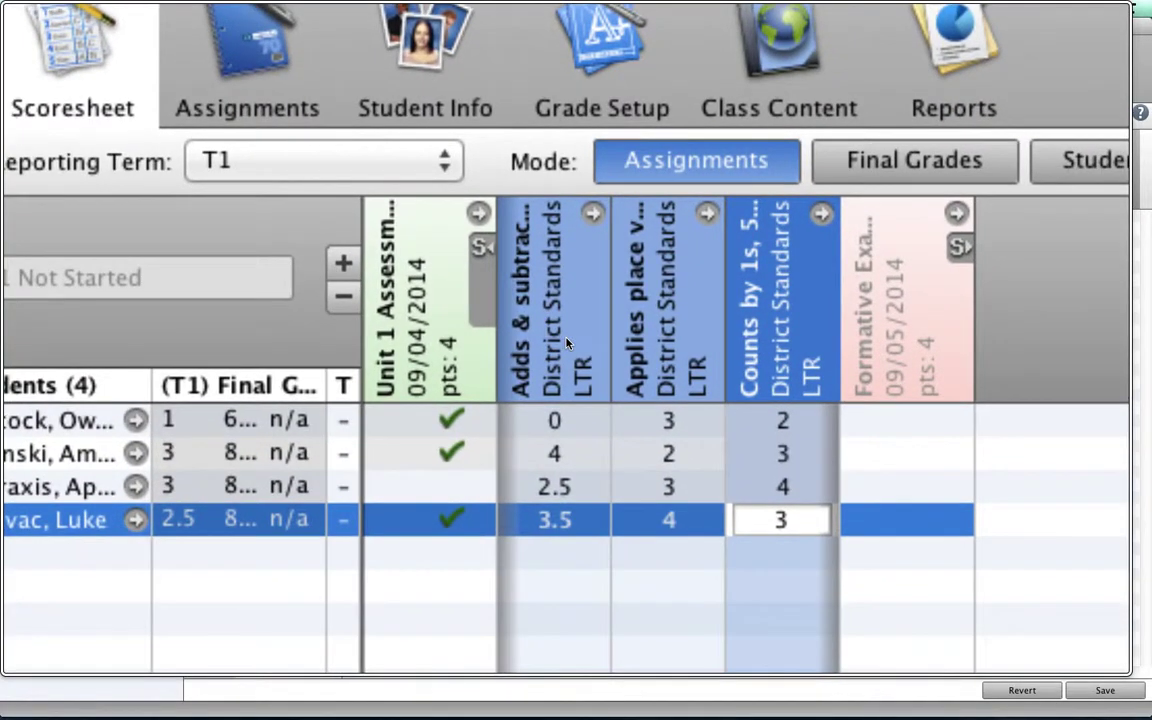
- Collapse Unit 1 Assessment's standards and expand Formative Example's two standards columns
{"action": "left_click", "coordinate": [565, 343]}
{"action": "left_click", "coordinate": [565, 343]}
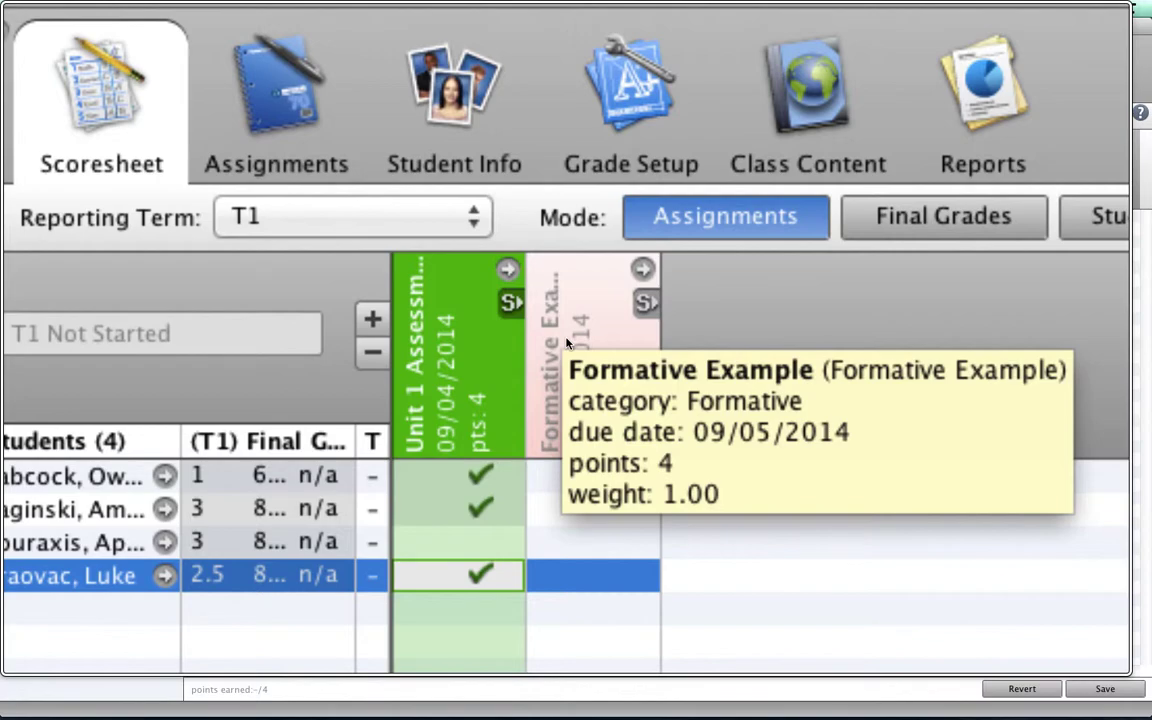
{"action": "left_click", "coordinate": [624, 372]}
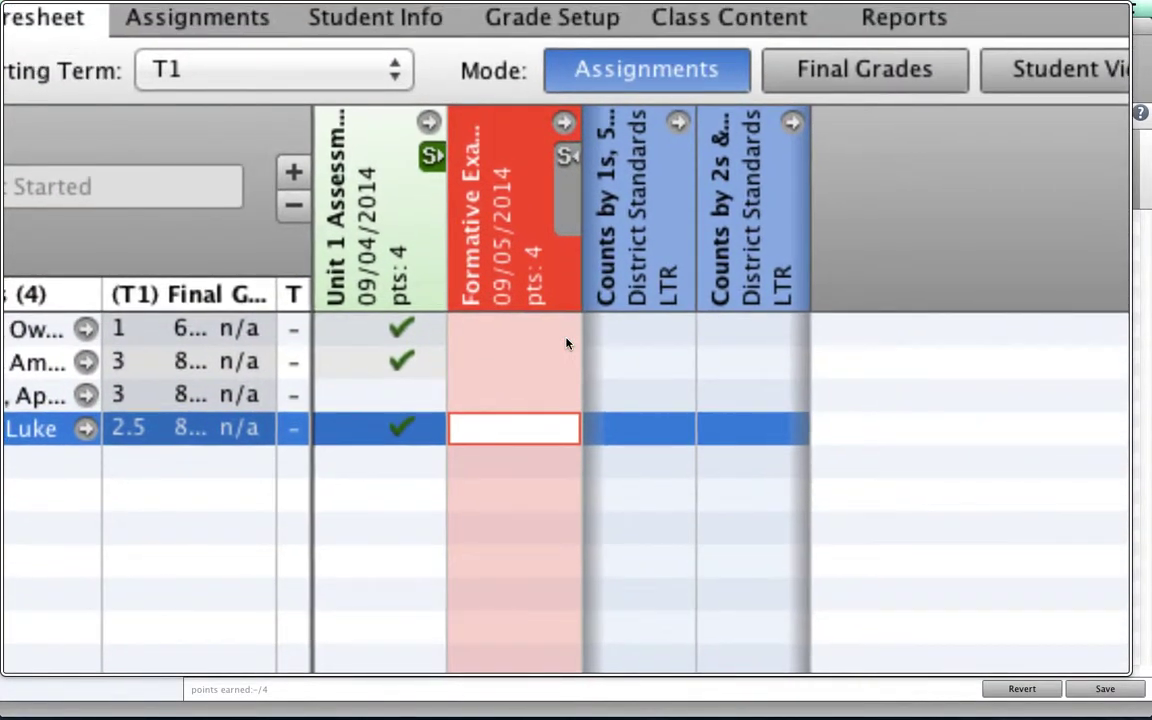
{"action": "left_click", "coordinate": [575, 326]}
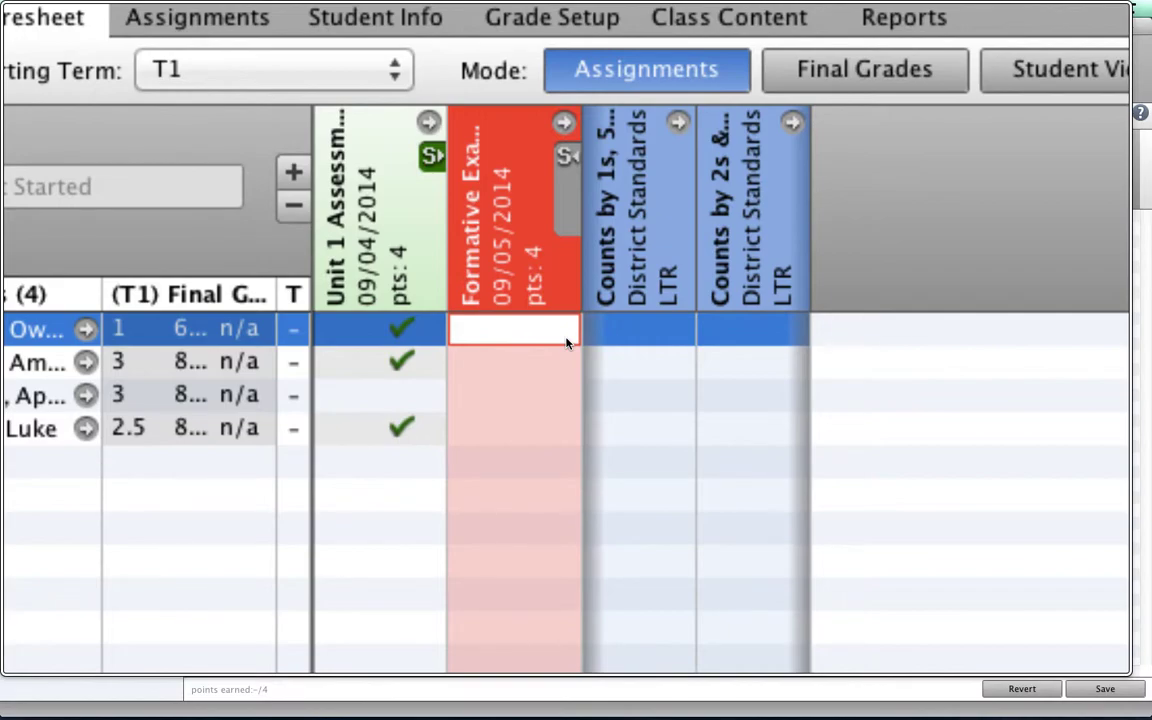
- Mark the first student's Formative Example Collected, then fill Collected for the remaining students
{"action": "right_click", "coordinate": [566, 343]}
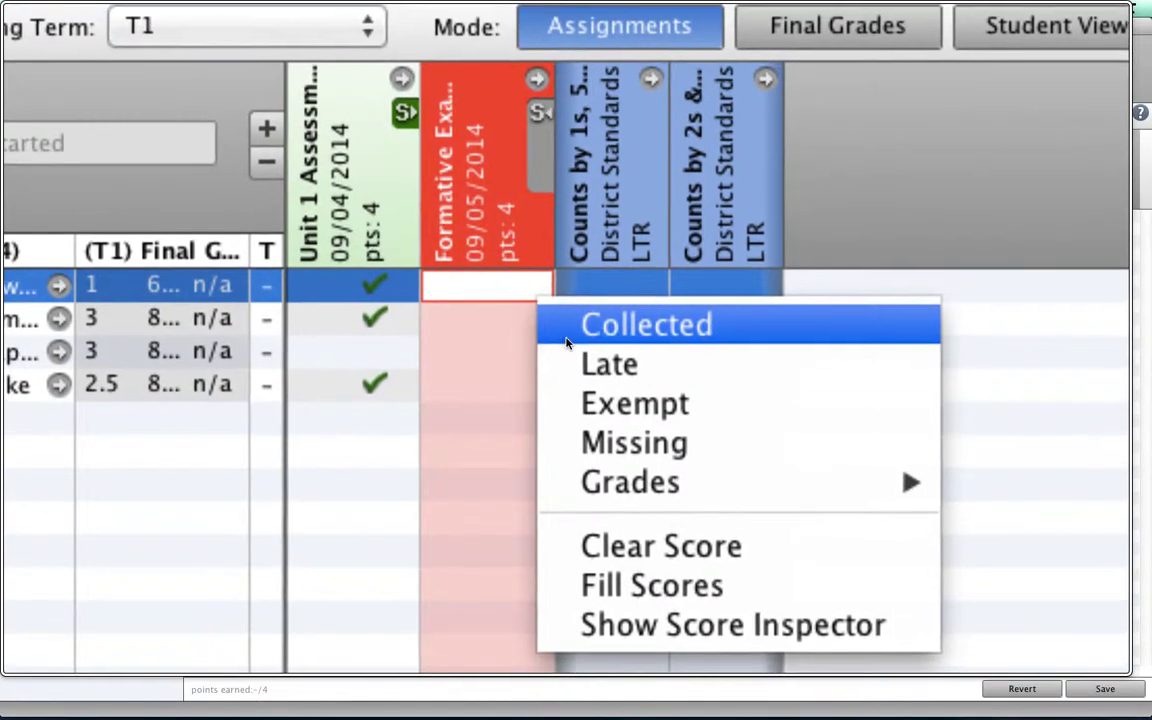
{"action": "left_click", "coordinate": [665, 368]}
{"action": "left_click", "coordinate": [548, 335]}
{"action": "right_click", "coordinate": [548, 335]}
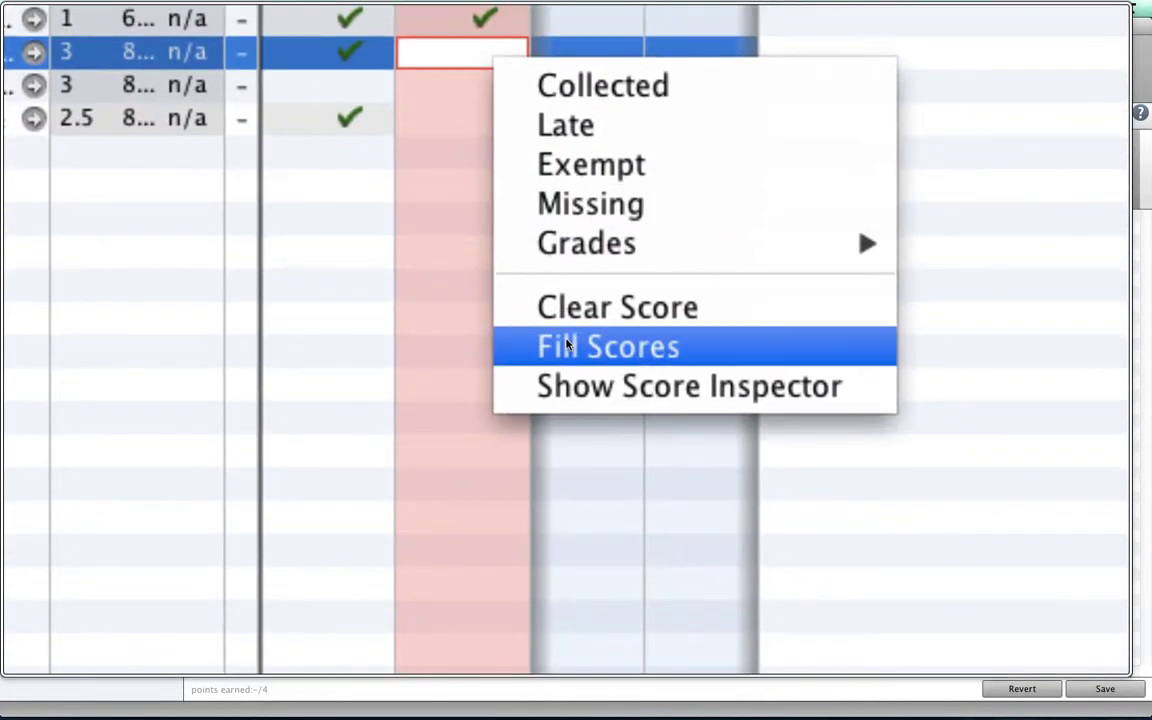
{"action": "left_click", "coordinate": [549, 372]}
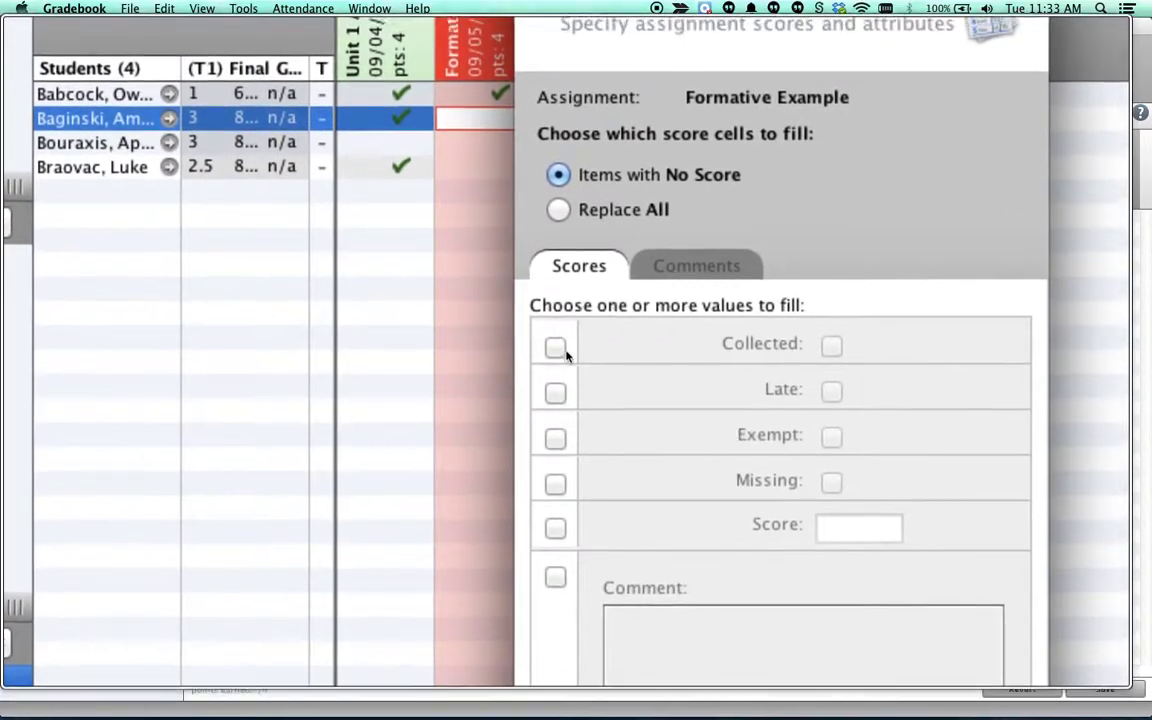
{"action": "left_click", "coordinate": [540, 444]}
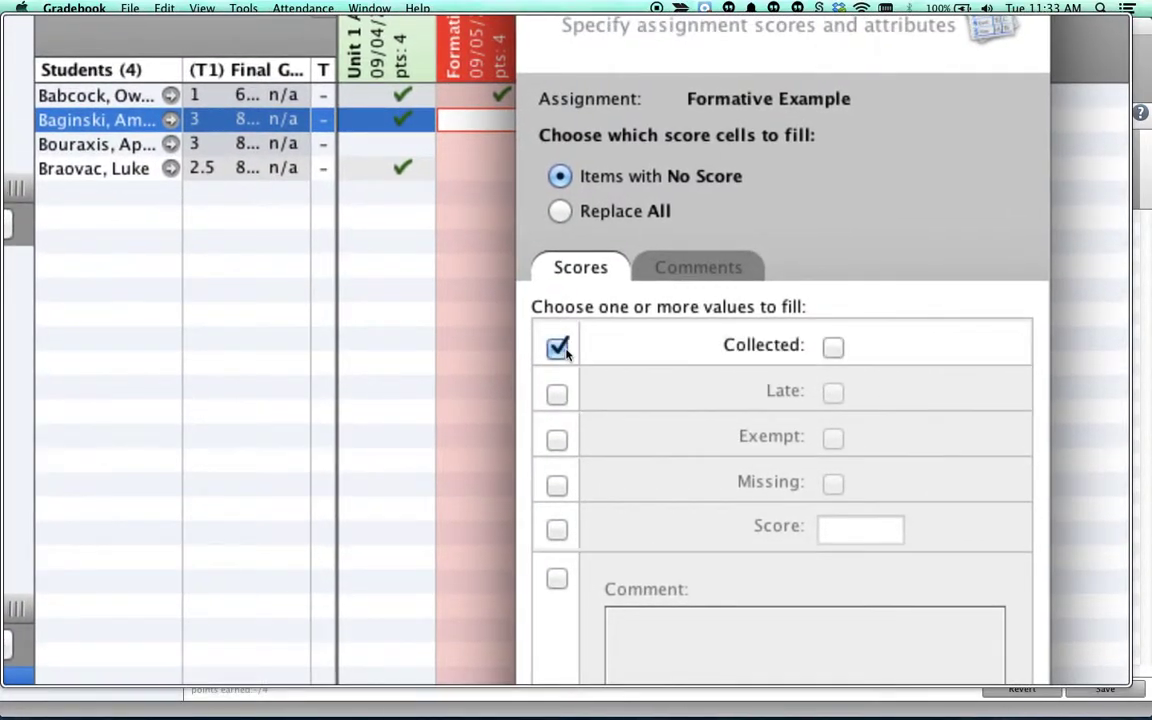
{"action": "left_click", "coordinate": [633, 347]}
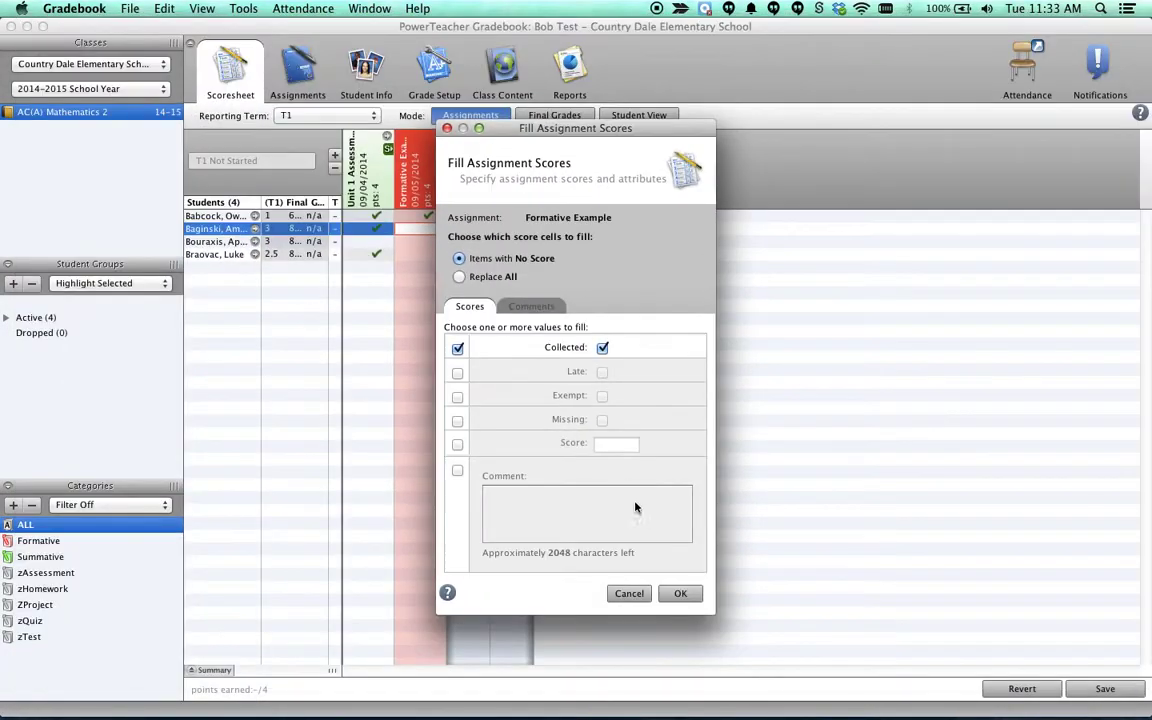
{"action": "left_click", "coordinate": [680, 593]}
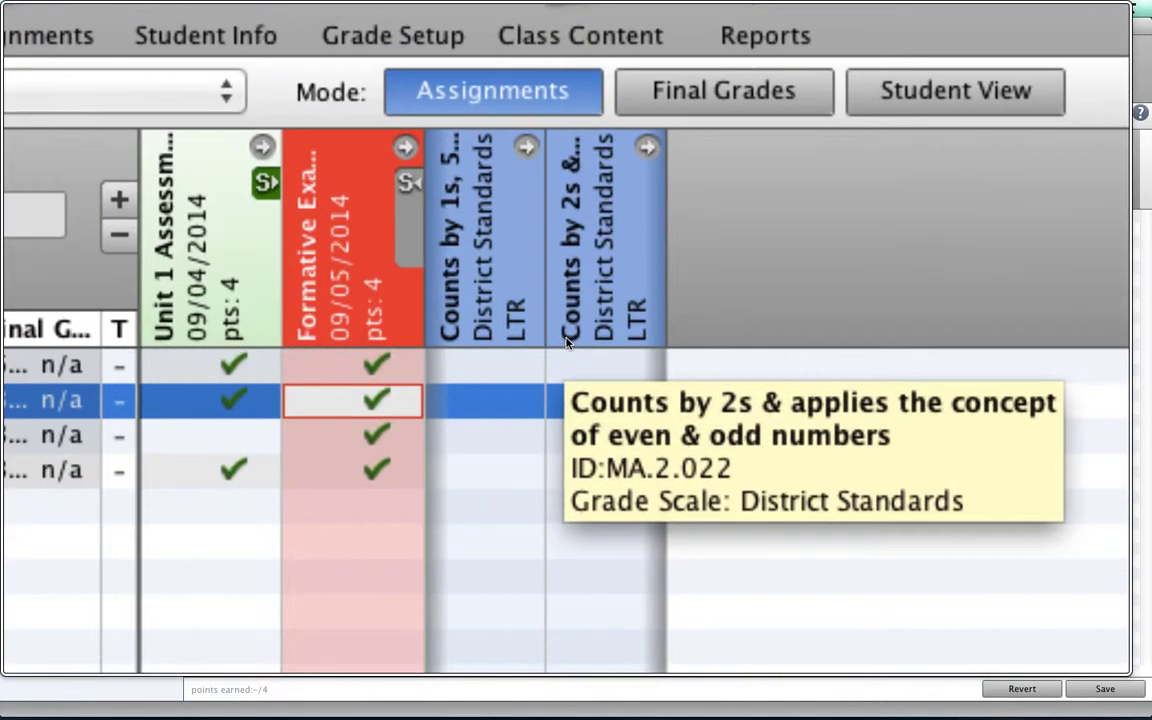
- Enter Formative Example Counts by 1s scores 1, 2, 3 and 2 for the four students
{"action": "scroll", "coordinate": [566, 342], "scroll_direction": "left", "scroll_amount": 2}
{"action": "scroll", "coordinate": [566, 342], "scroll_direction": "down", "scroll_amount": 1}
{"action": "left_click", "coordinate": [566, 340]}
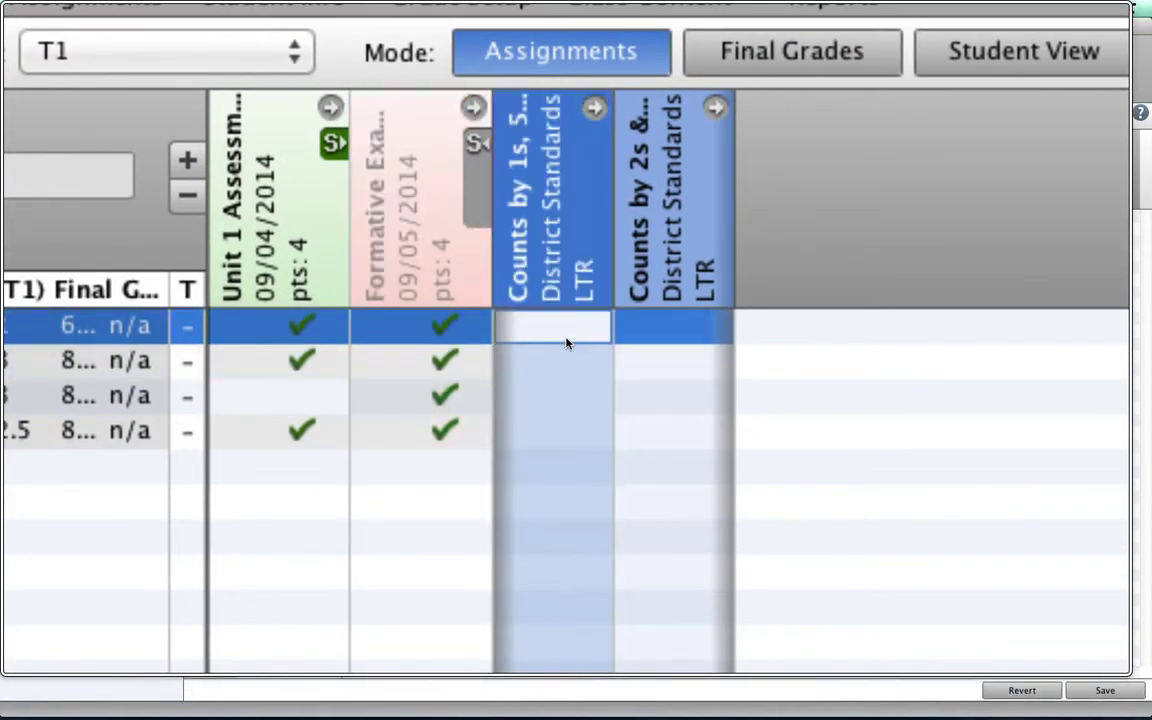
{"action": "type", "text": "1"}
{"action": "key", "text": "Return"}
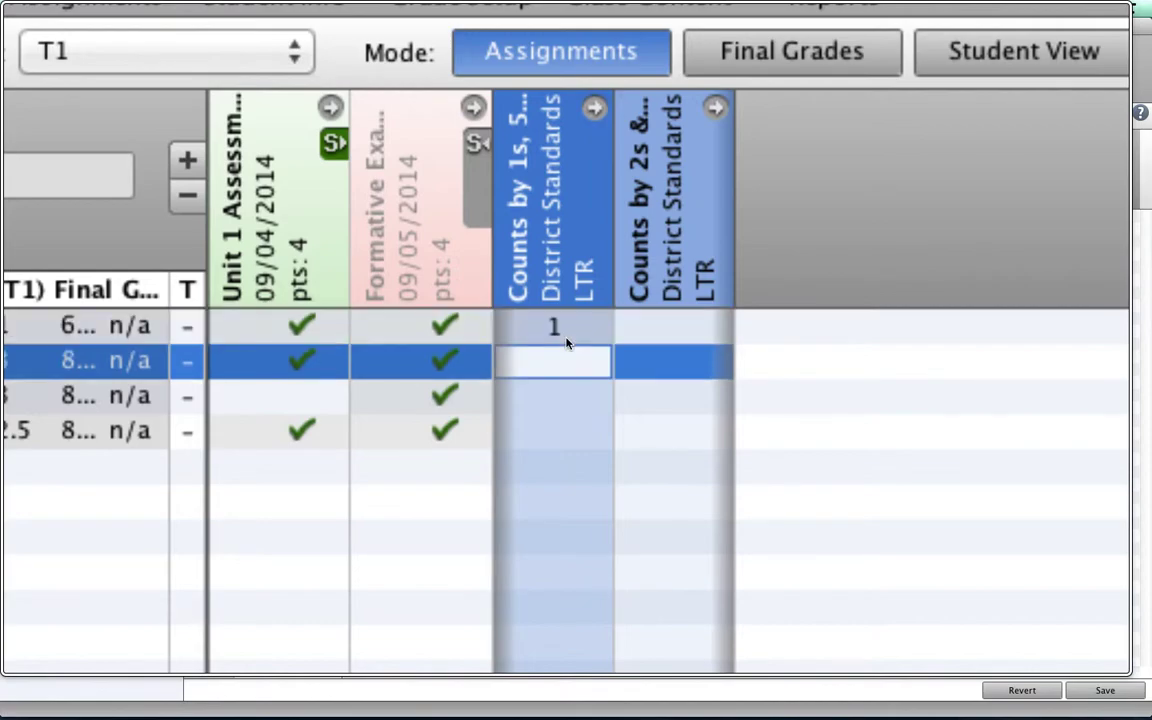
{"action": "type", "text": "2"}
{"action": "key", "text": "Return"}
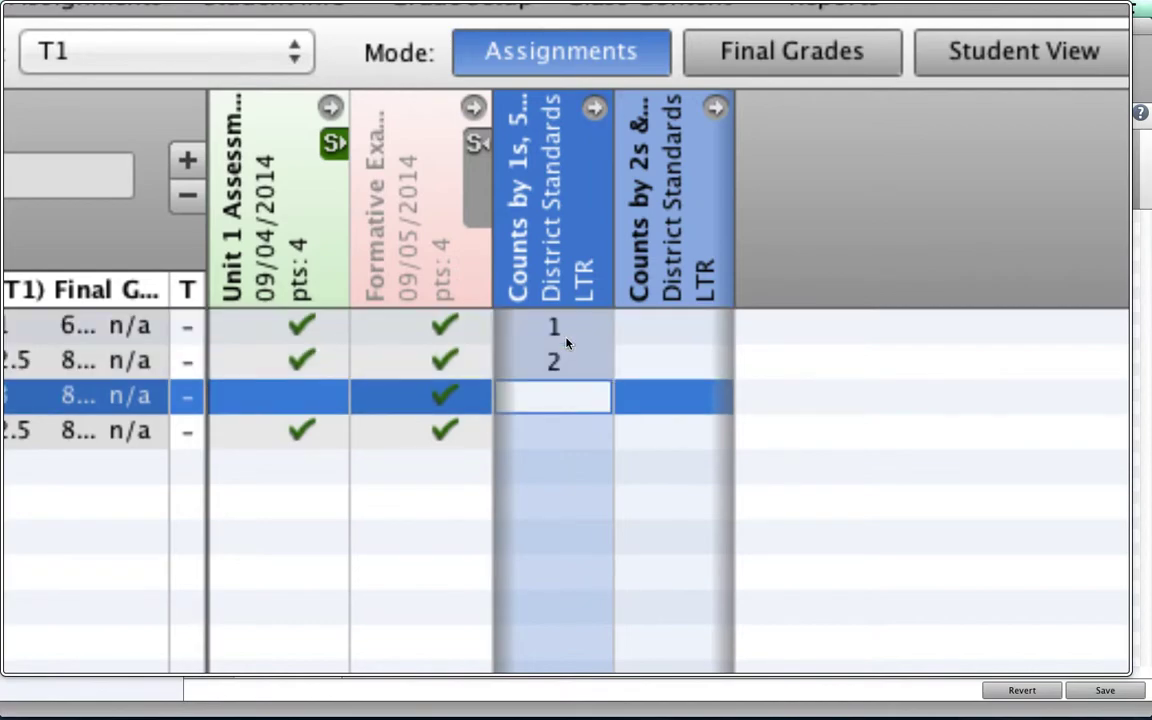
{"action": "type", "text": "3"}
{"action": "key", "text": "Return"}
{"action": "type", "text": "2"}
{"action": "key", "text": "Return"}
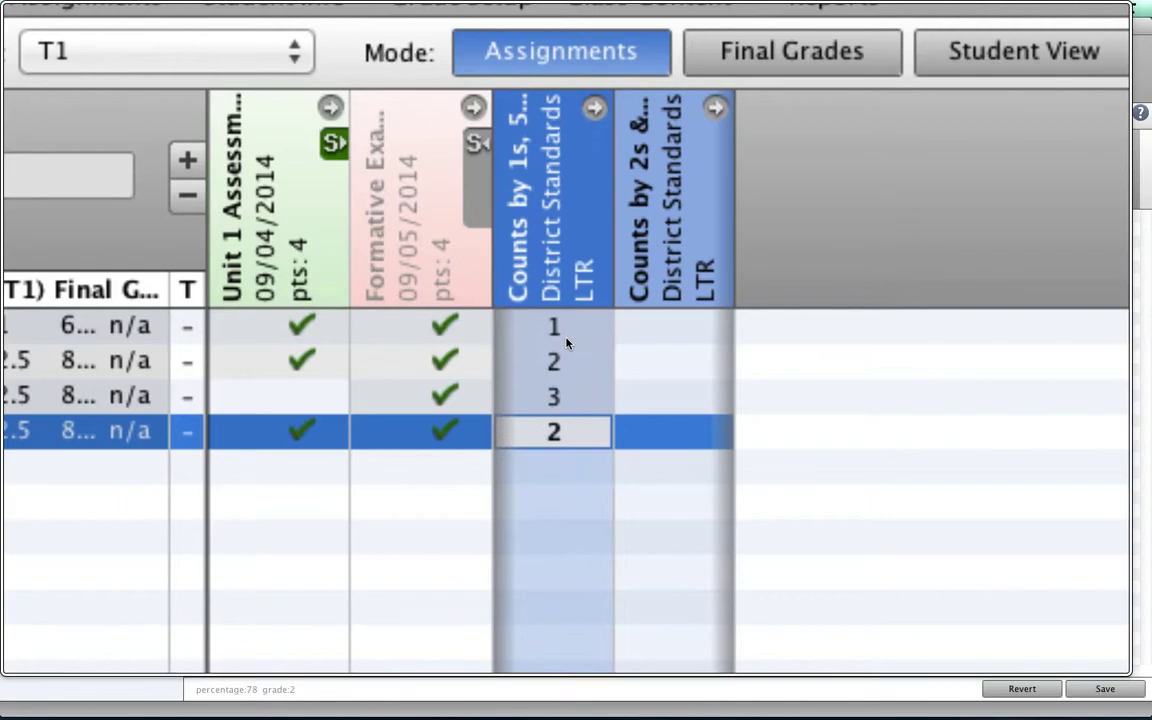
{"action": "scroll", "coordinate": [566, 343], "scroll_direction": "left", "scroll_amount": 10}
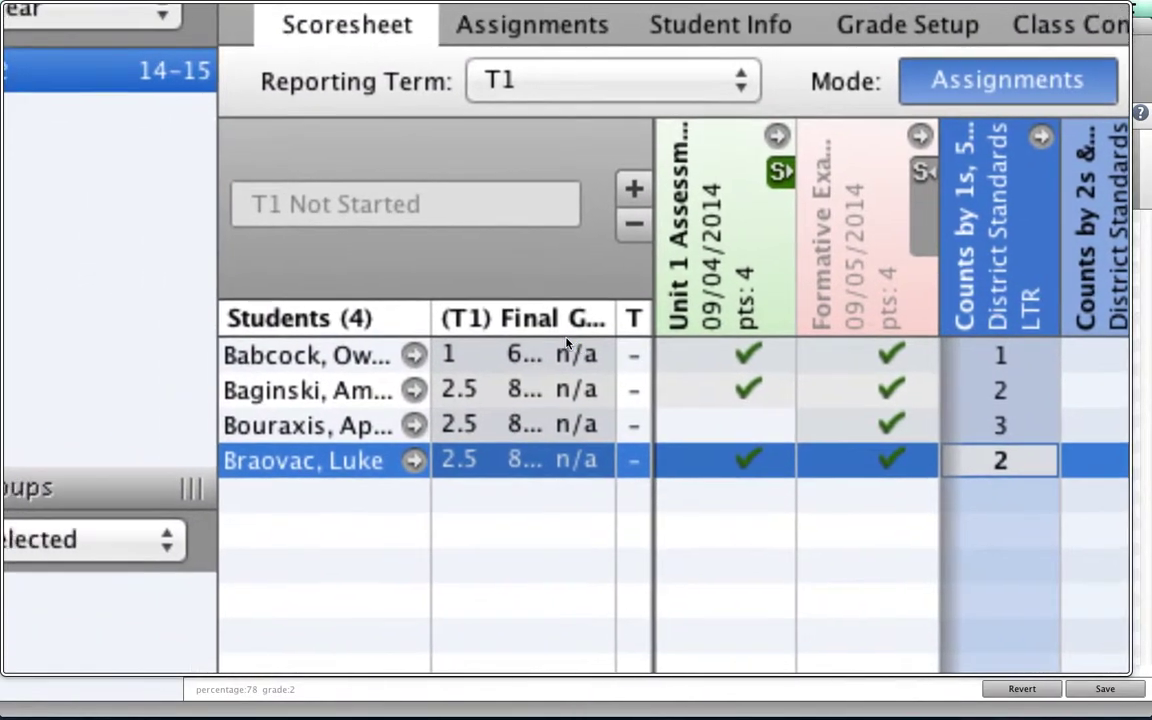
{"action": "scroll", "coordinate": [566, 343], "scroll_direction": "right", "scroll_amount": 10}
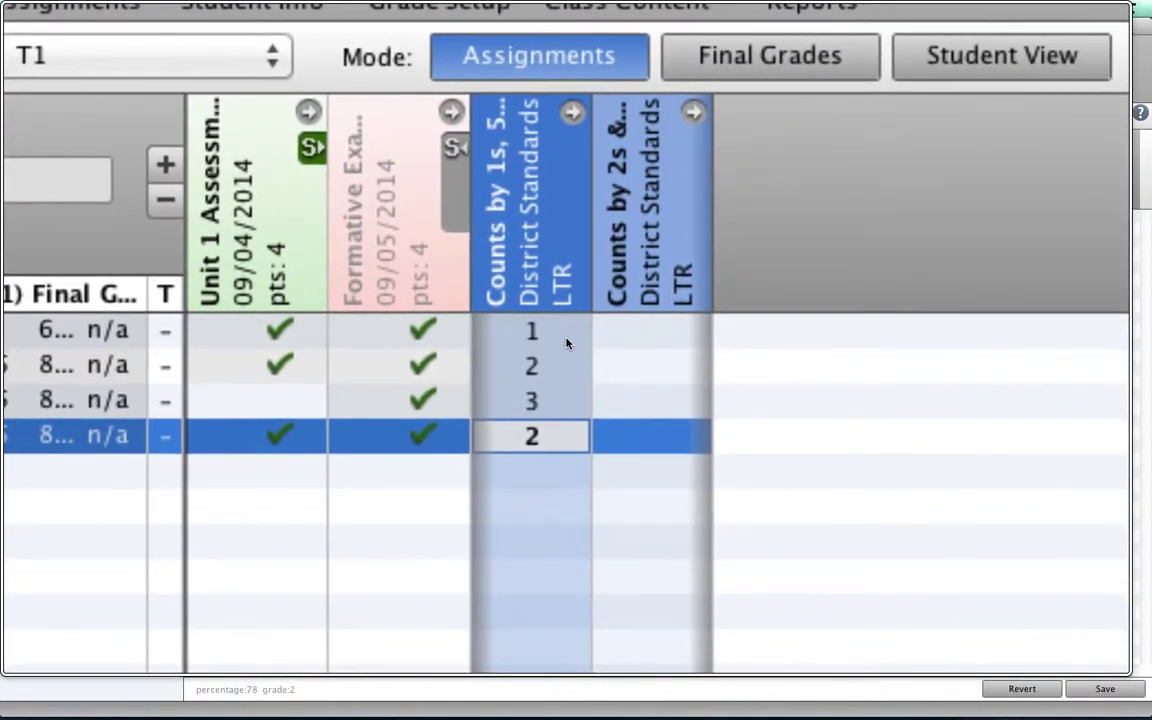
{"action": "left_click", "coordinate": [566, 343]}
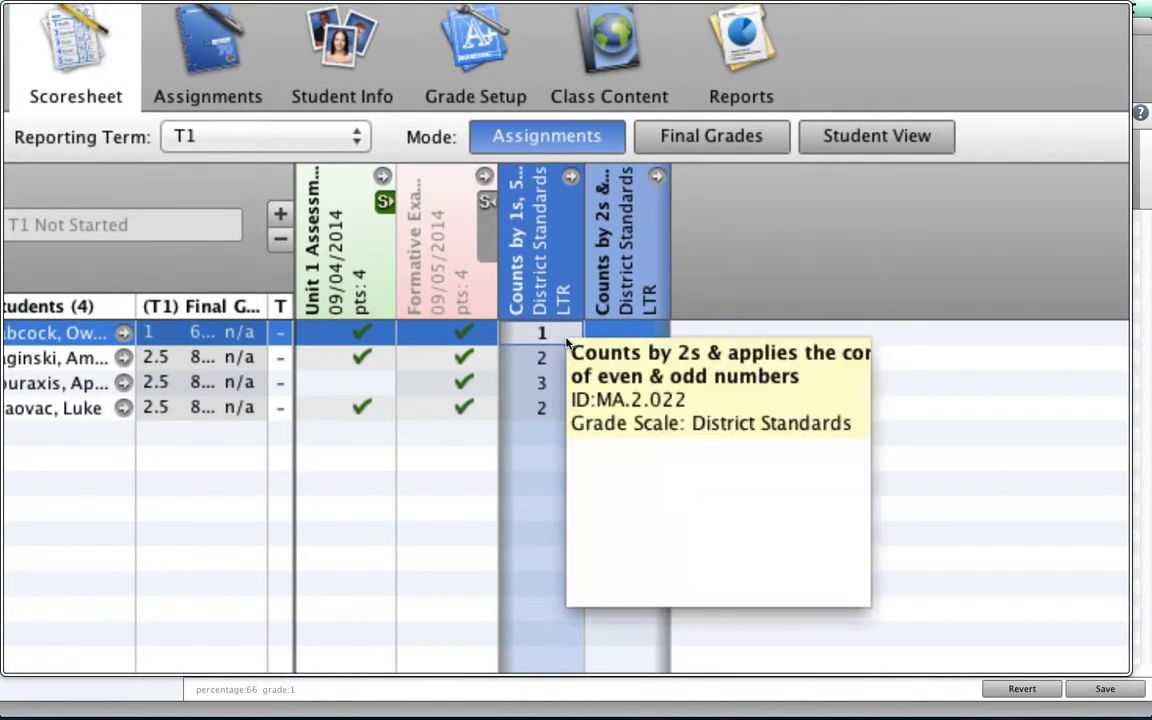
- Fill Exempt over all four Counts by 1s scores, overwriting the existing values
{"action": "right_click", "coordinate": [567, 344]}
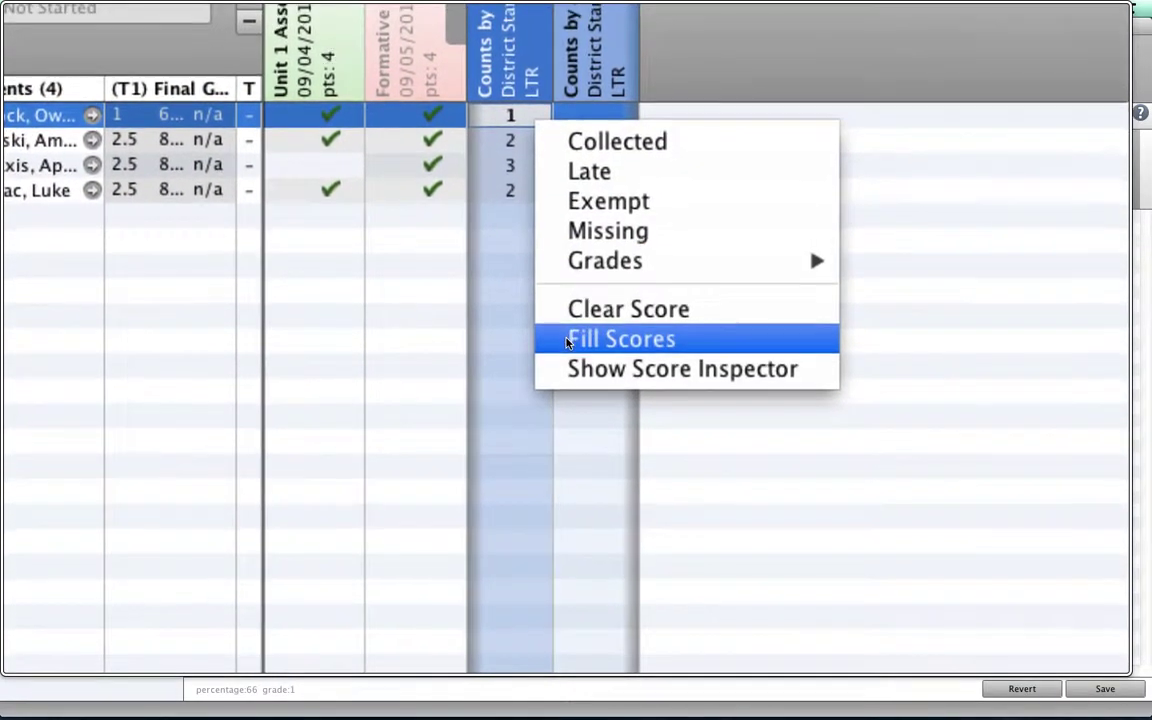
{"action": "left_click", "coordinate": [567, 341]}
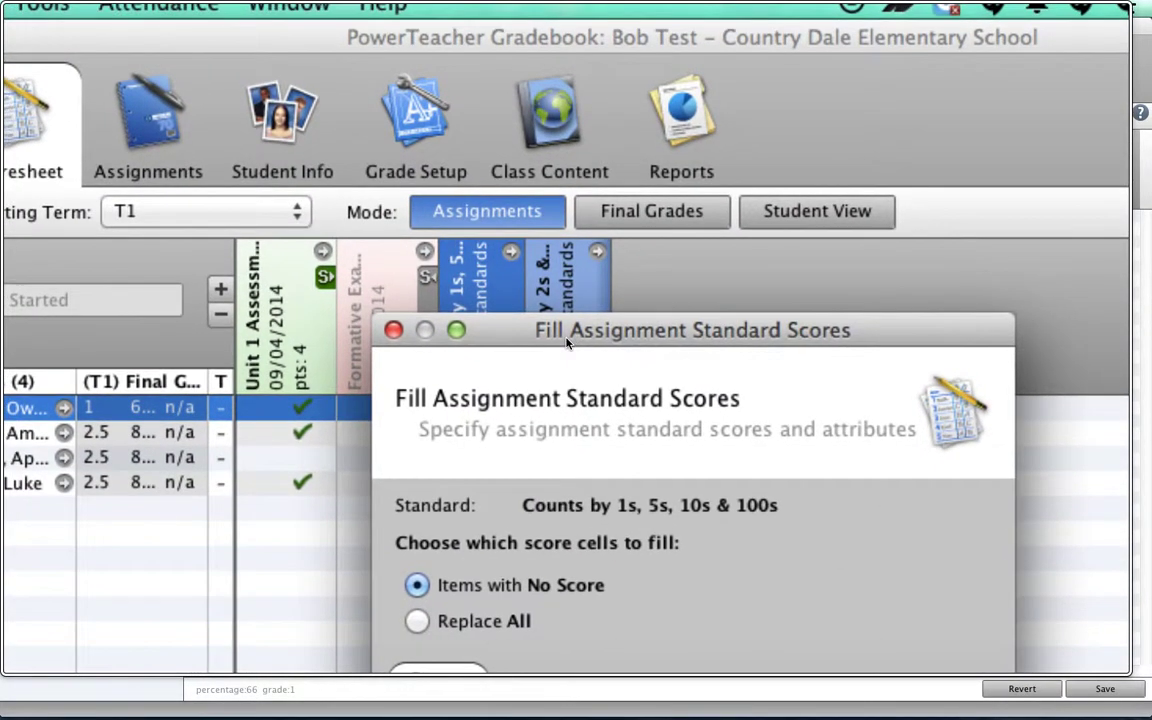
{"action": "left_click_drag", "start_coordinate": [567, 132], "coordinate": [722, 72]}
{"action": "left_click_drag", "start_coordinate": [587, 304], "coordinate": [588, 259]}
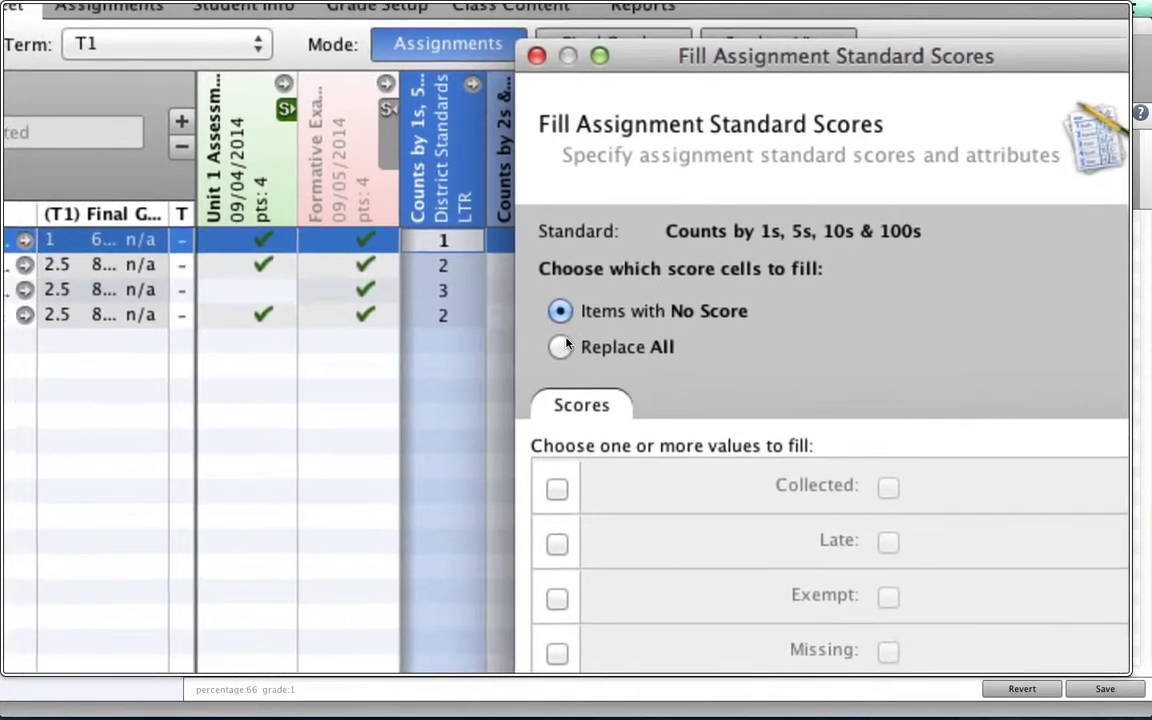
{"action": "left_click", "coordinate": [563, 346]}
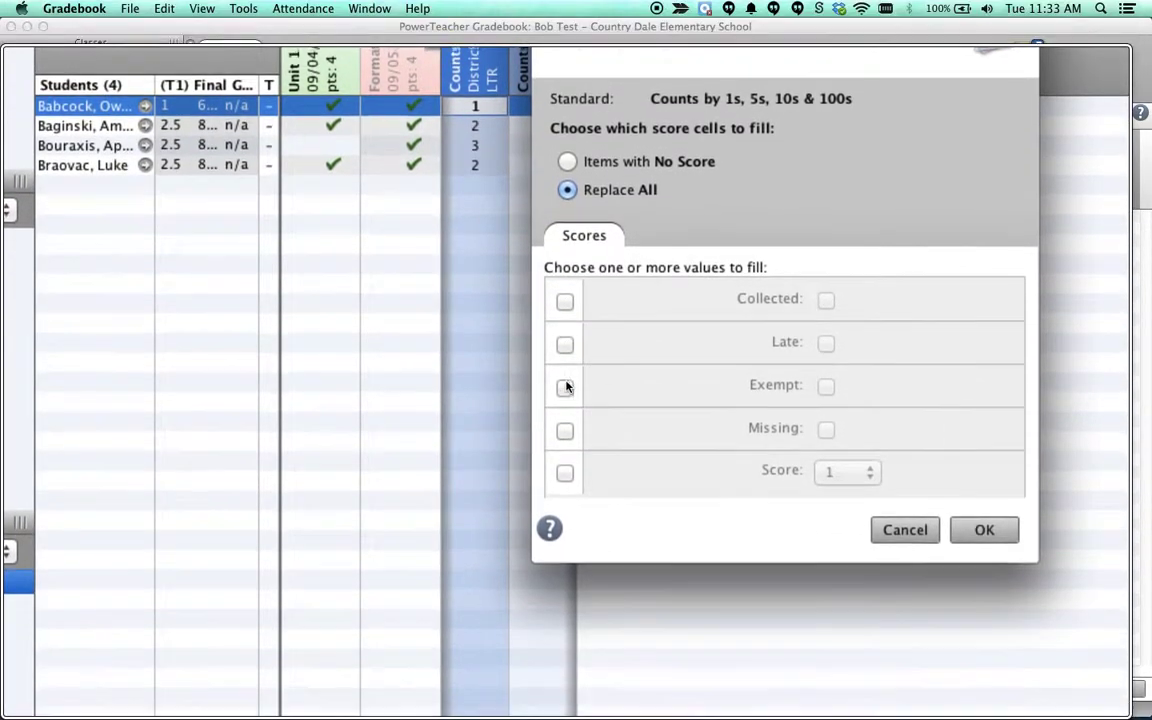
{"action": "left_click", "coordinate": [566, 482]}
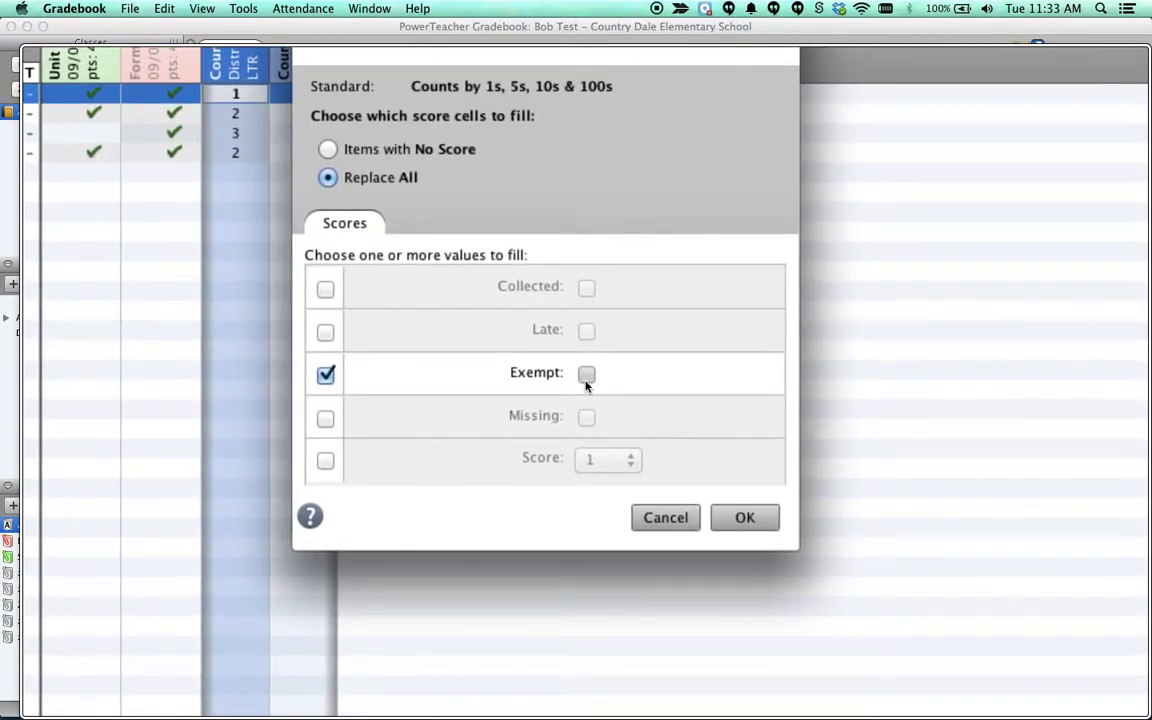
{"action": "left_click", "coordinate": [587, 373]}
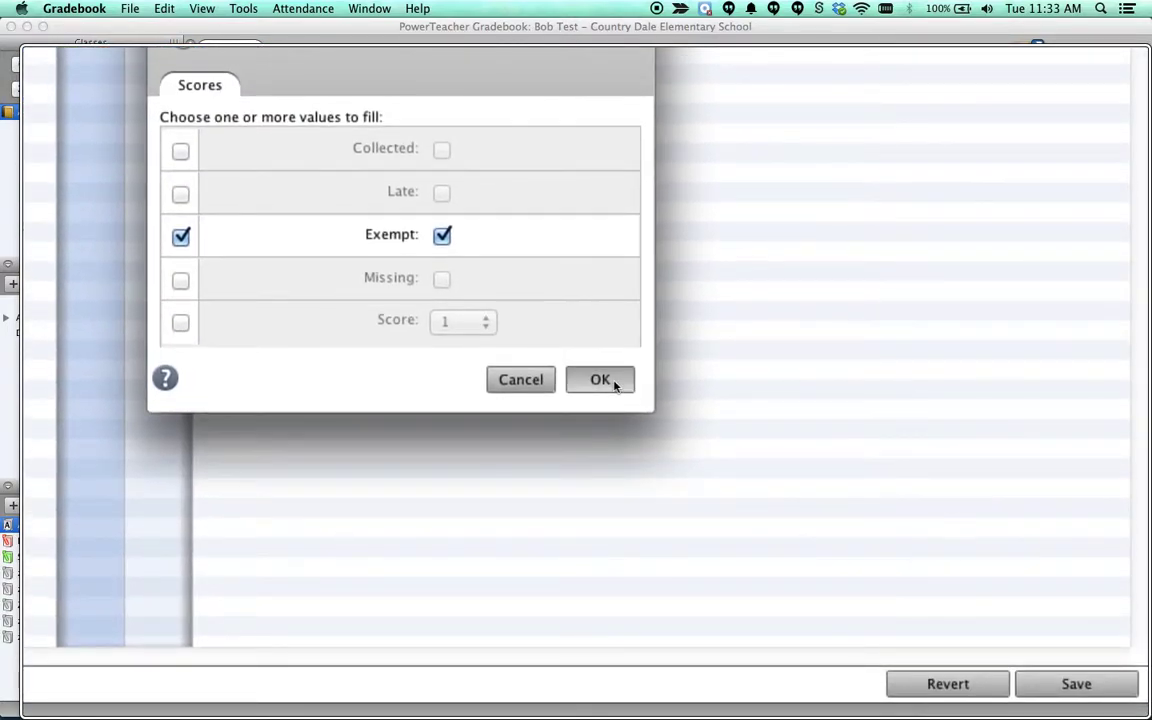
{"action": "left_click", "coordinate": [617, 380]}
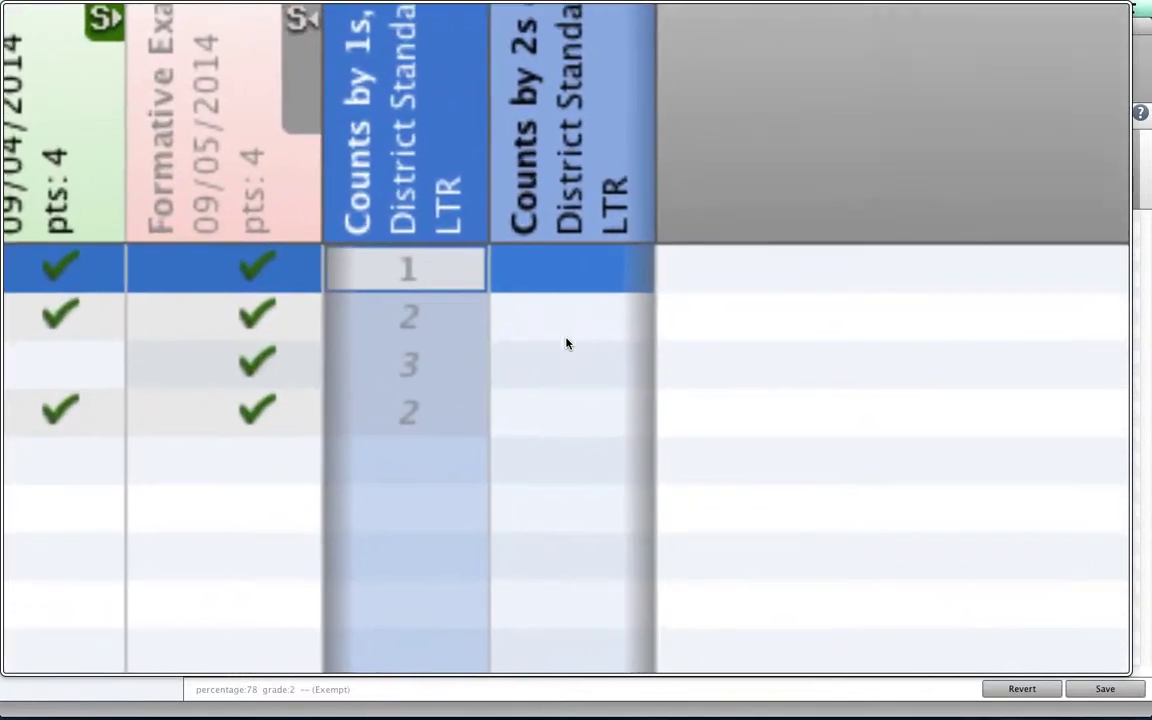
{"action": "left_click", "coordinate": [566, 345]}
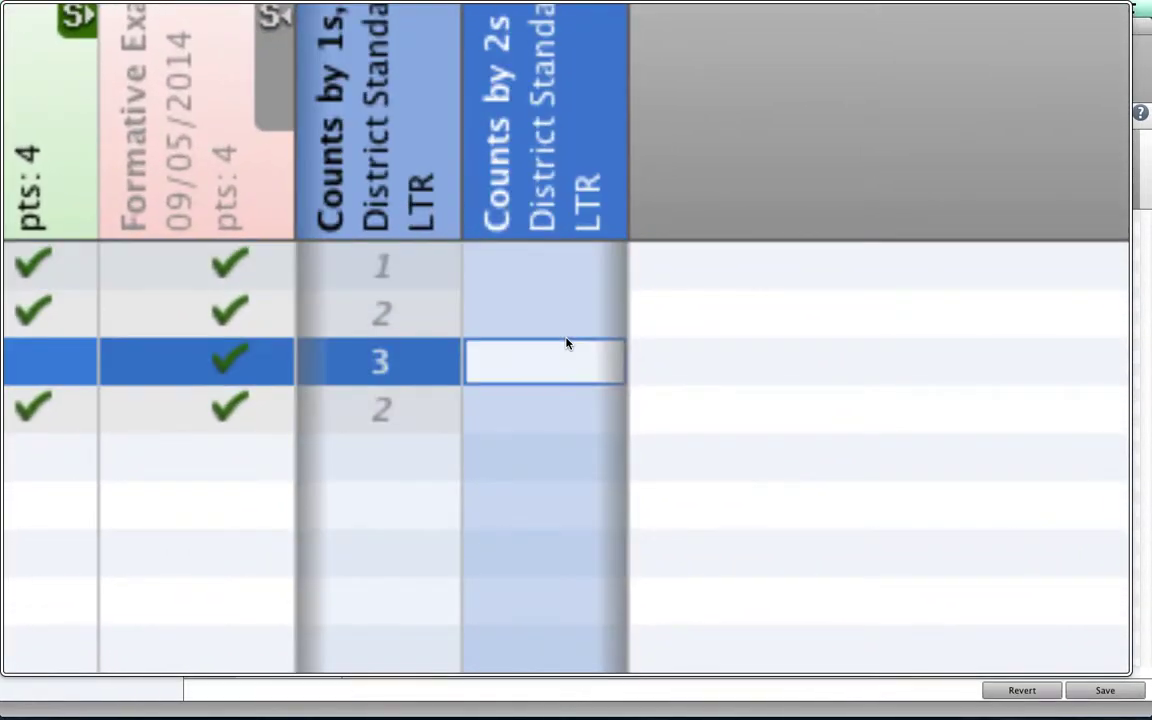
{"action": "scroll", "coordinate": [566, 343], "scroll_direction": "down", "scroll_amount": 5}
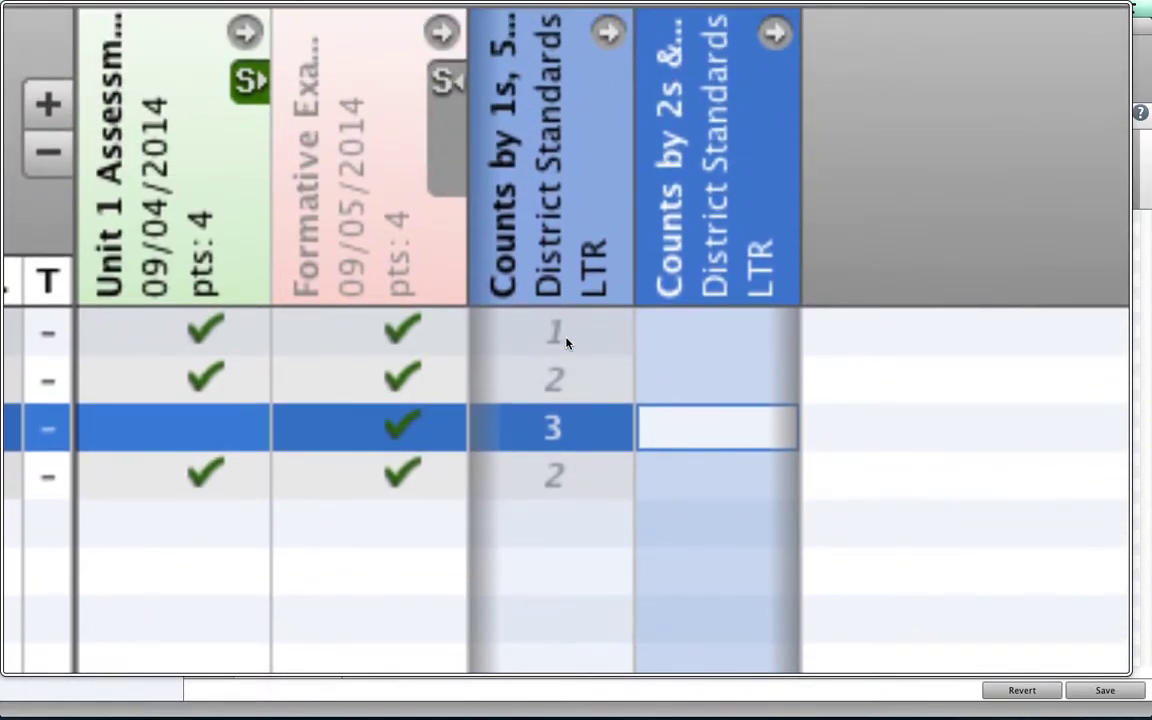
{"action": "scroll", "coordinate": [566, 343], "scroll_direction": "down", "scroll_amount": 4}
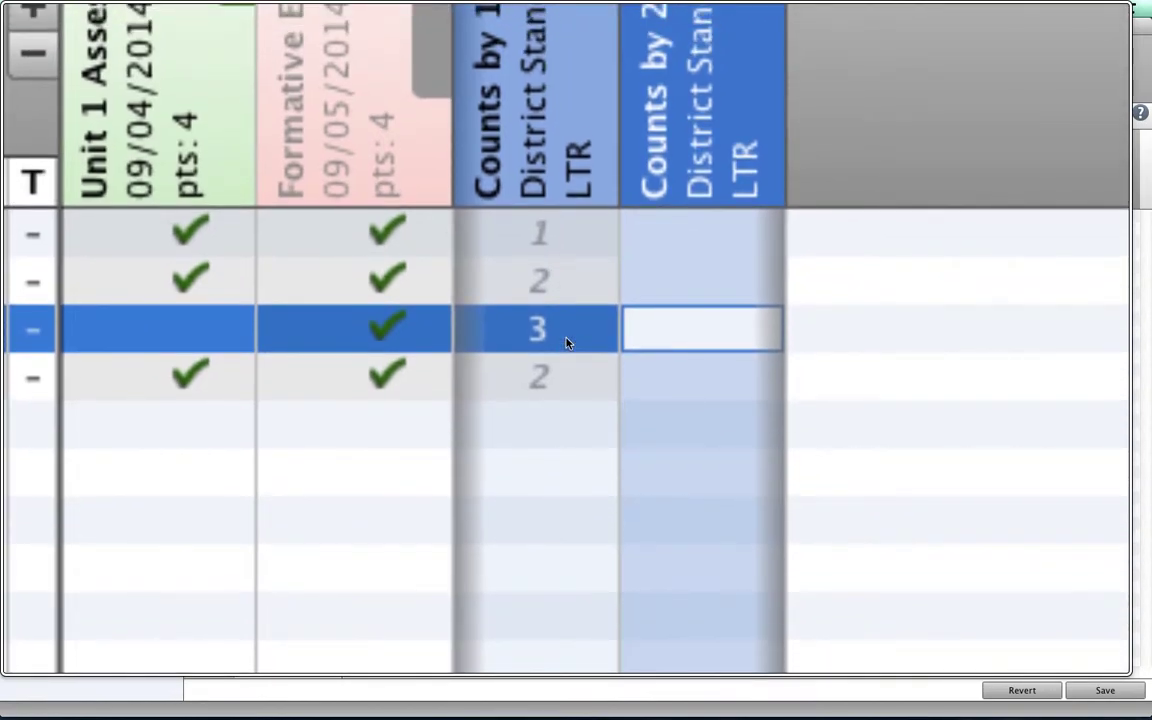
{"action": "scroll", "coordinate": [566, 343], "scroll_direction": "up", "scroll_amount": 4}
{"action": "left_click", "coordinate": [569, 335]}
{"action": "scroll", "coordinate": [568, 339], "scroll_direction": "down", "scroll_amount": 4}
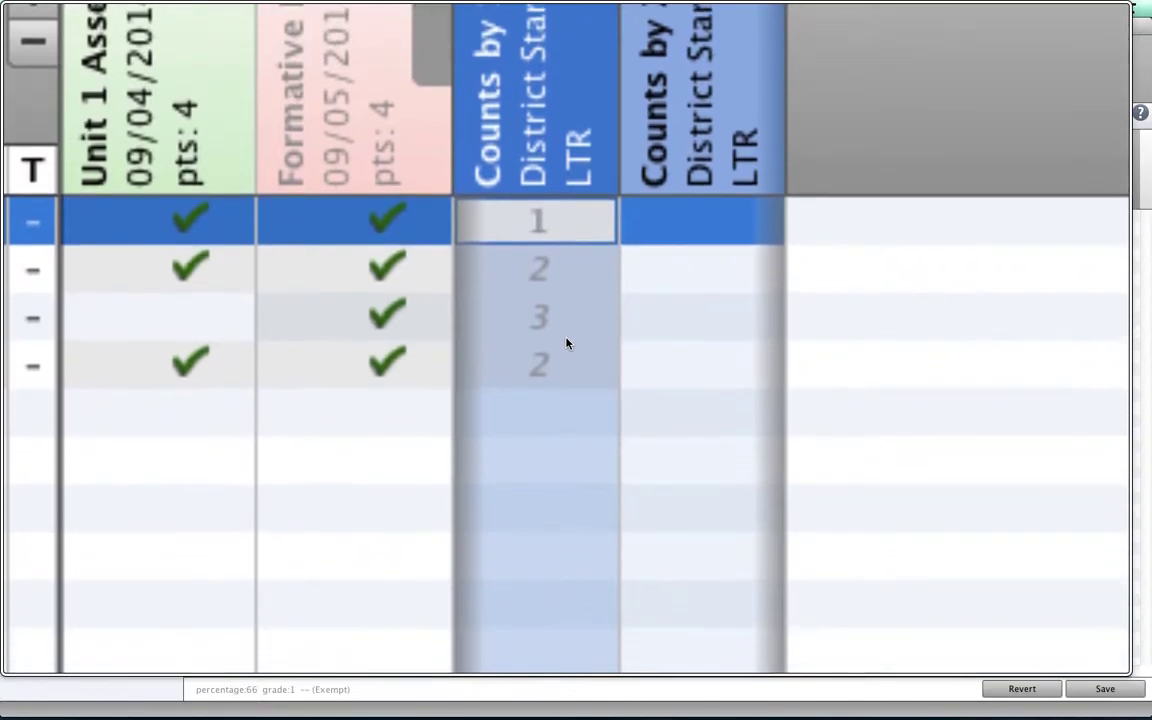
{"action": "scroll", "coordinate": [566, 343], "scroll_direction": "left", "scroll_amount": 5}
{"action": "scroll", "coordinate": [566, 343], "scroll_direction": "up", "scroll_amount": 3}
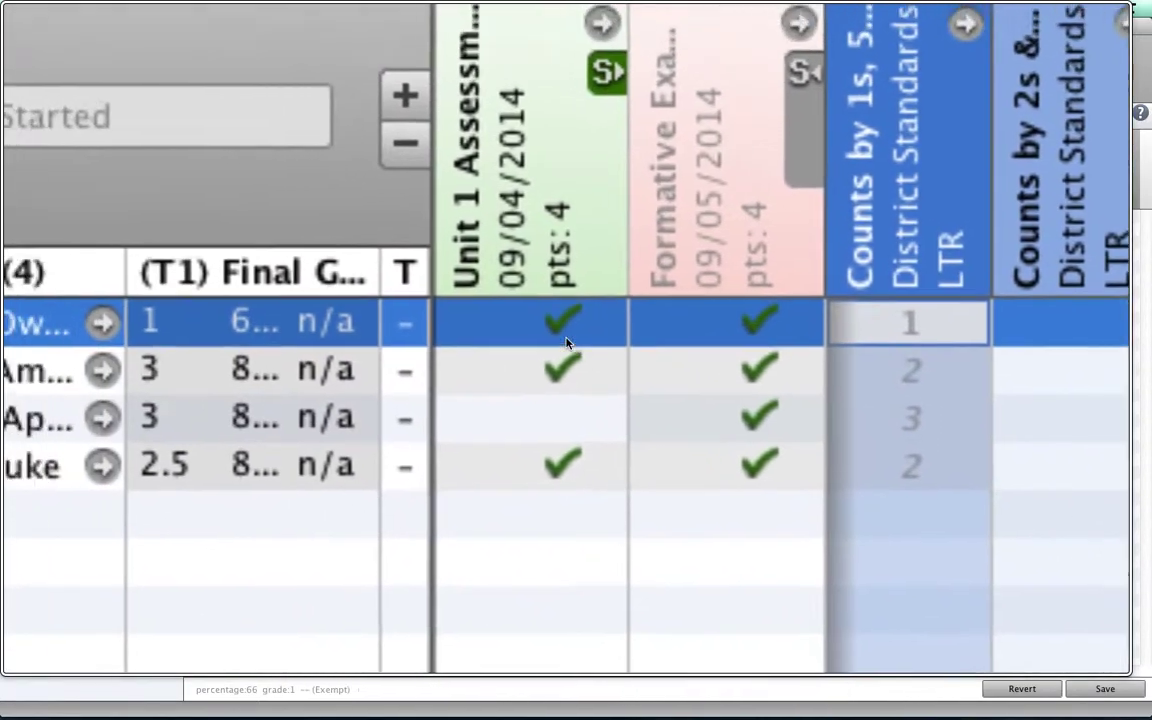
{"action": "scroll", "coordinate": [566, 343], "scroll_direction": "left", "scroll_amount": 4}
{"action": "scroll", "coordinate": [566, 343], "scroll_direction": "right", "scroll_amount": 8}
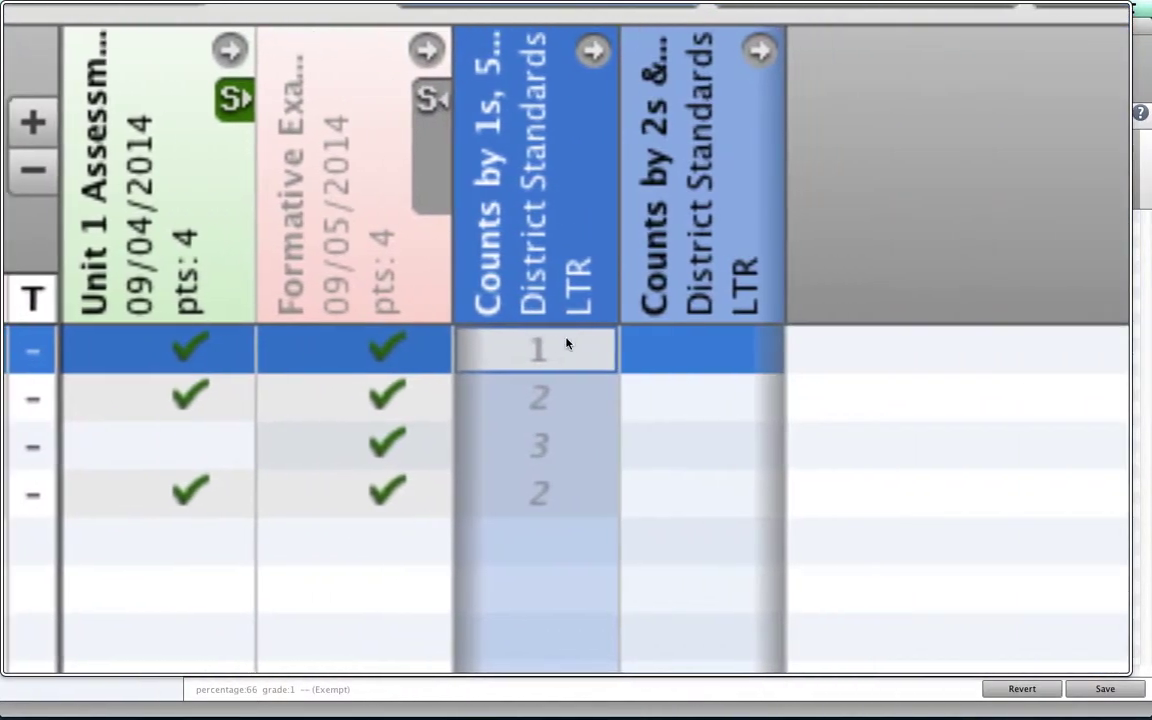
{"action": "scroll", "coordinate": [566, 343], "scroll_direction": "right", "scroll_amount": 3}
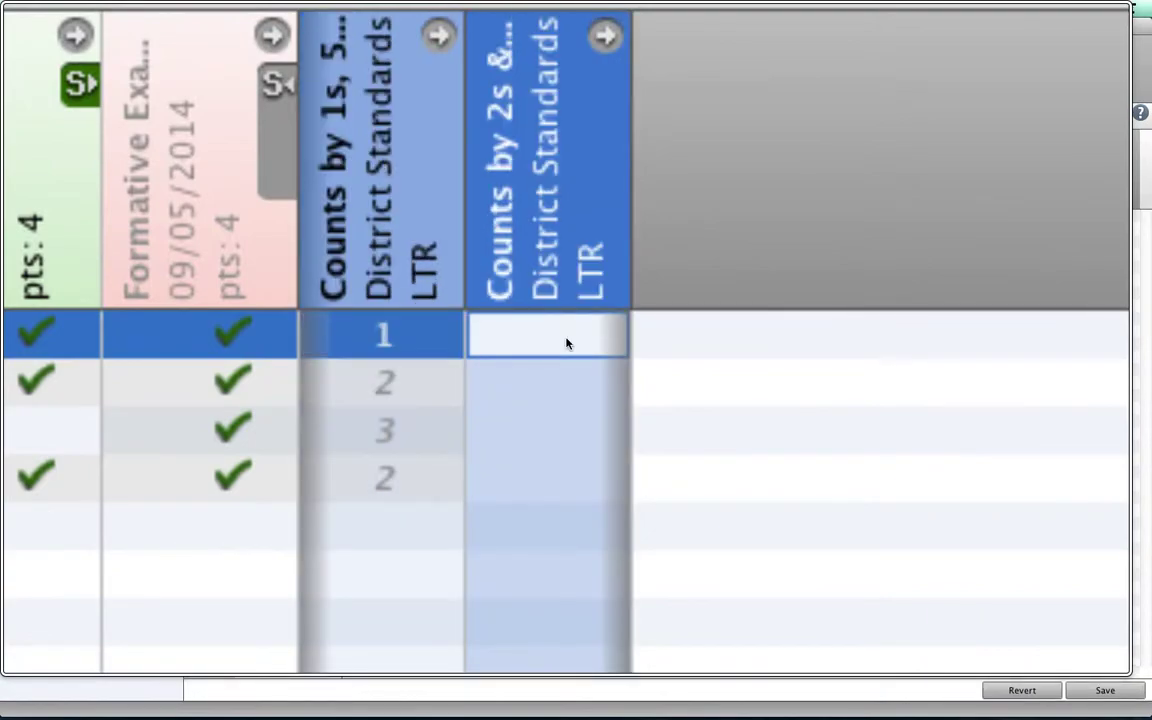
- Mark the first three students' Counts by 2s scores Exempt
{"action": "right_click", "coordinate": [566, 343]}
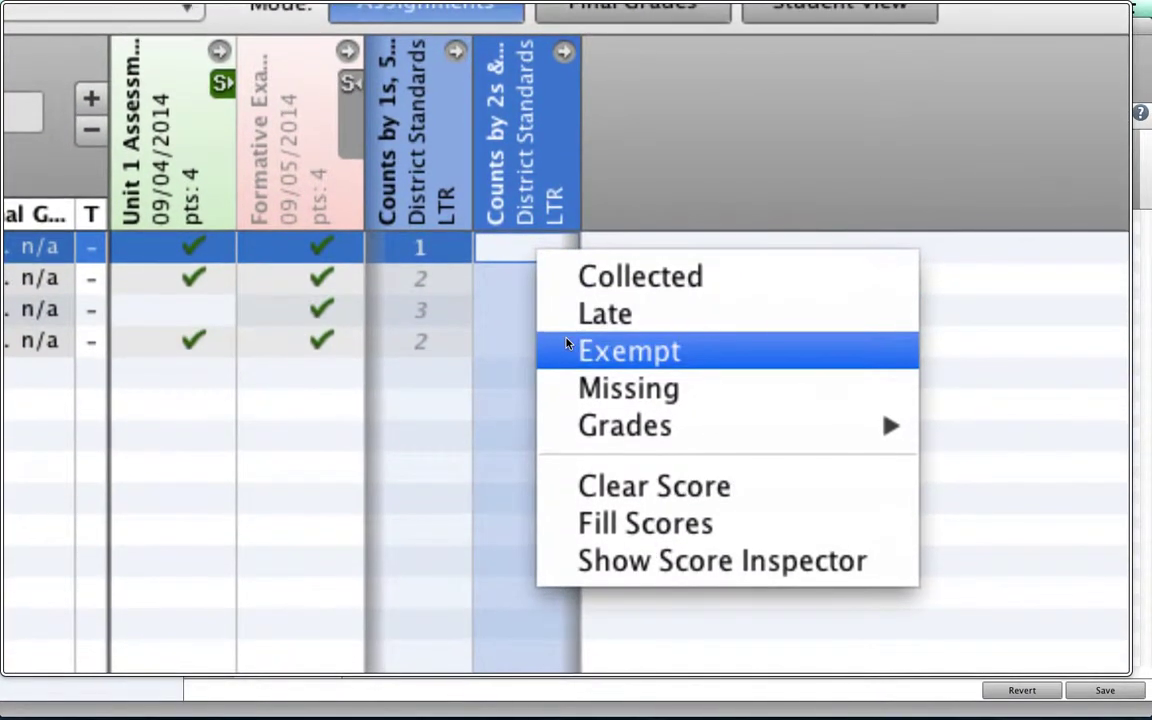
{"action": "left_click", "coordinate": [574, 404]}
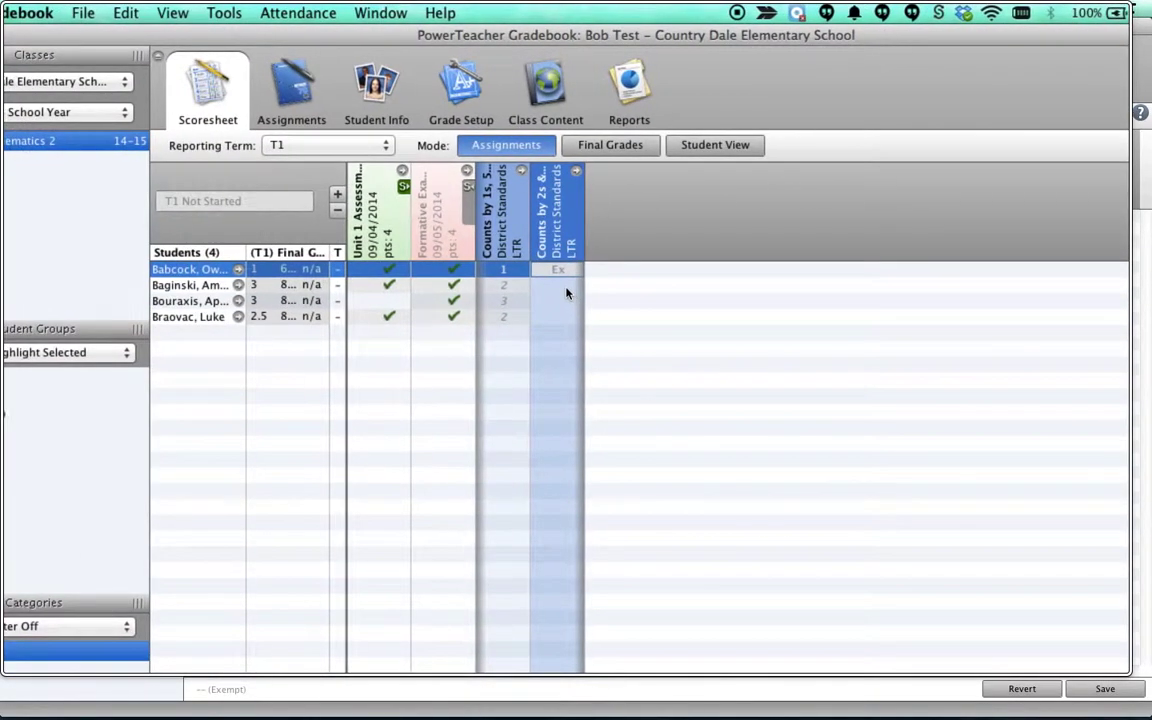
{"action": "right_click", "coordinate": [566, 287]}
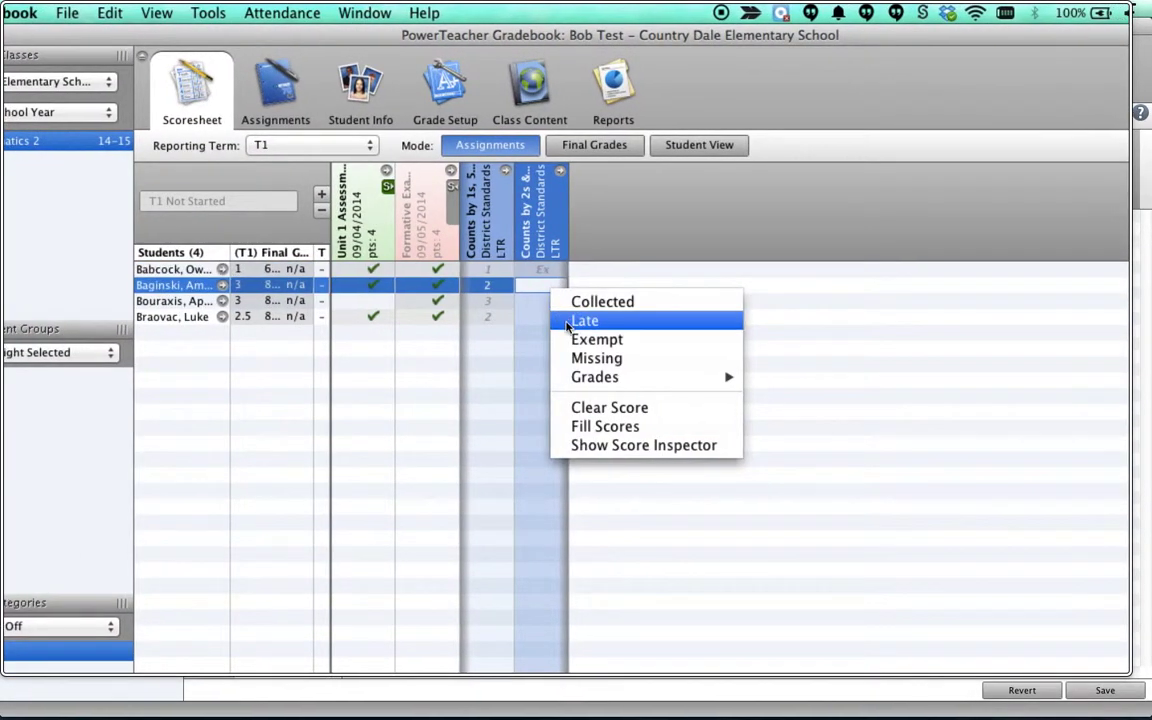
{"action": "left_click", "coordinate": [566, 339]}
{"action": "right_click", "coordinate": [566, 300]}
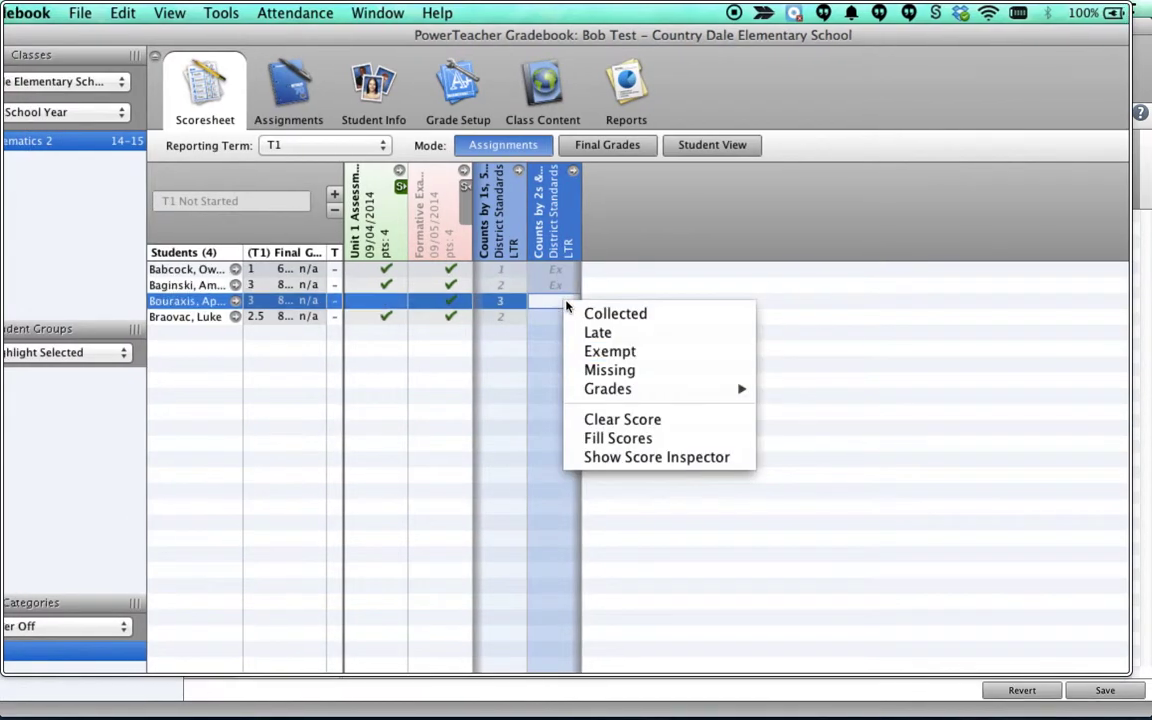
{"action": "left_click", "coordinate": [566, 345]}
- Mark the fourth student's Counts by 2s Exempt and clear the accidental Late flag
{"action": "right_click", "coordinate": [552, 314]}
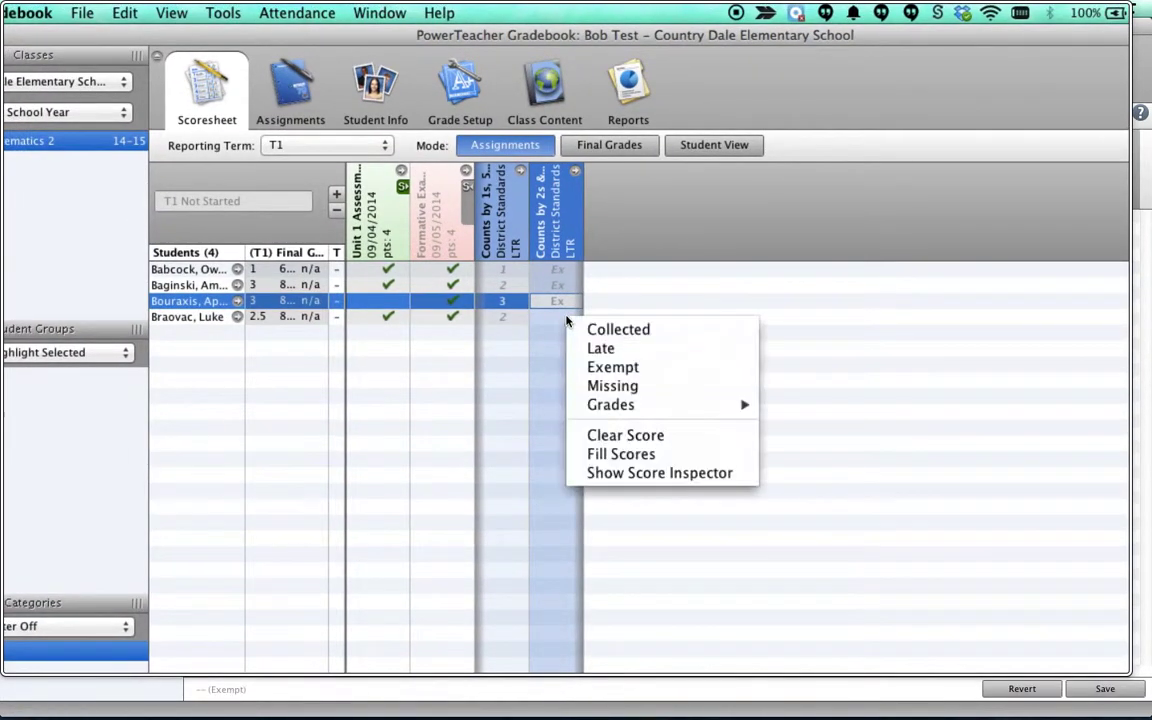
{"action": "left_click", "coordinate": [567, 343]}
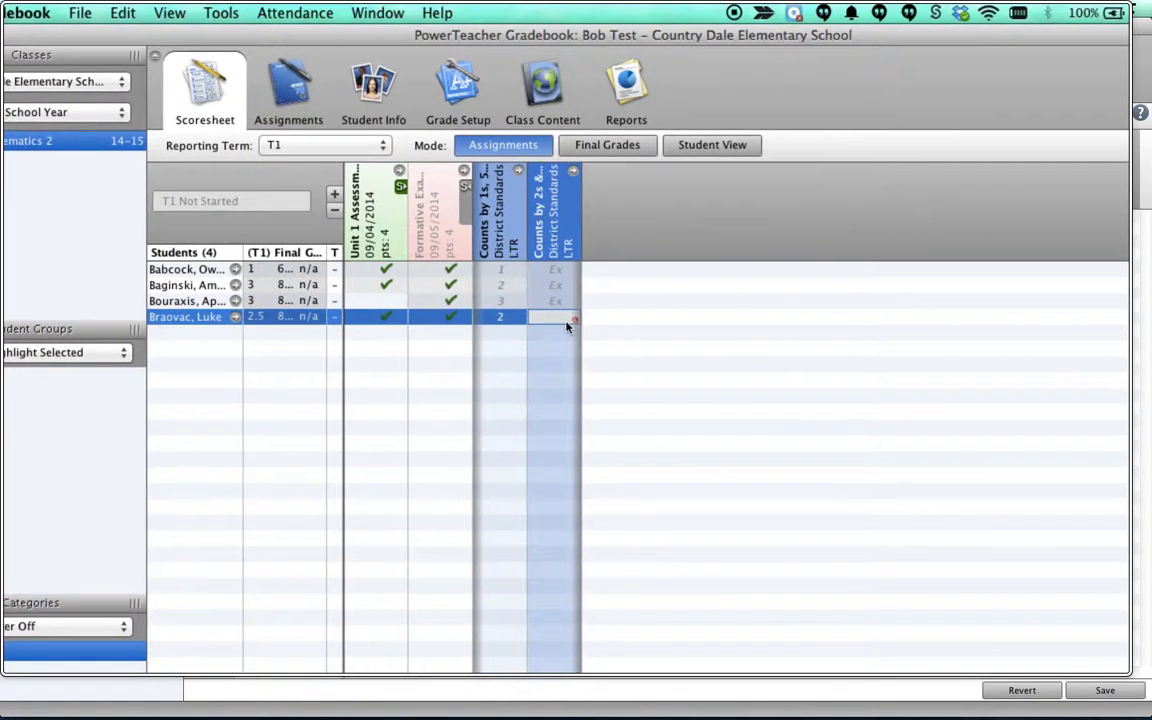
{"action": "right_click", "coordinate": [551, 310]}
{"action": "left_click", "coordinate": [575, 370]}
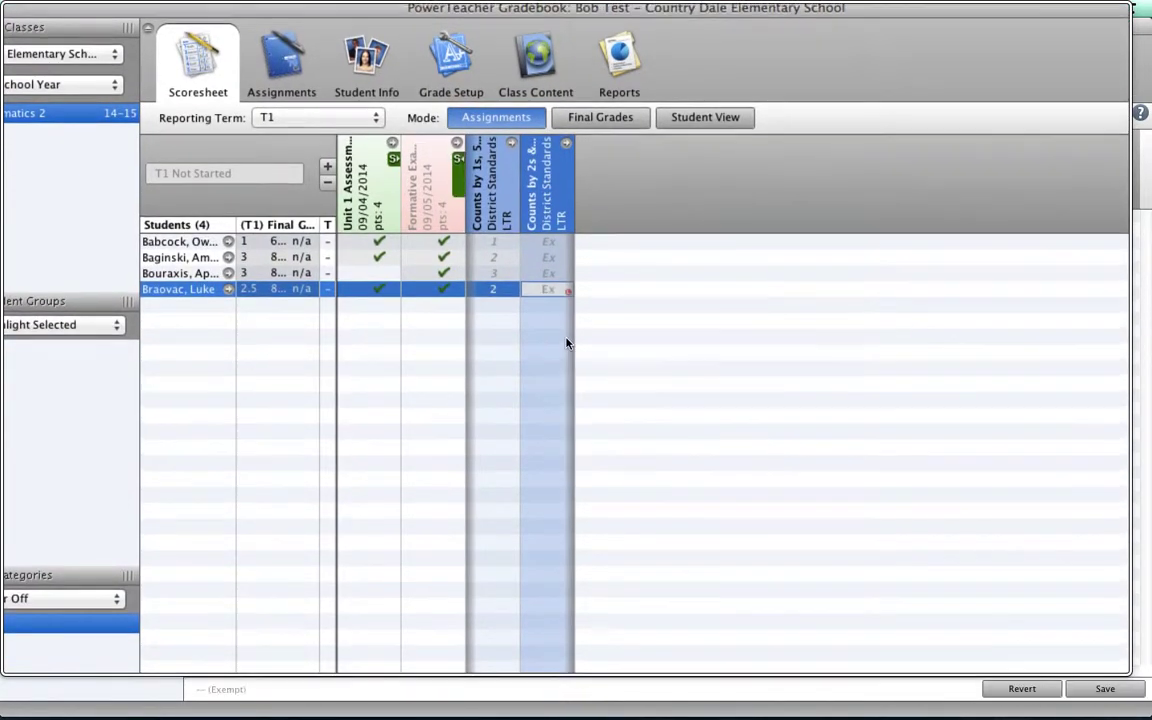
{"action": "right_click", "coordinate": [557, 317]}
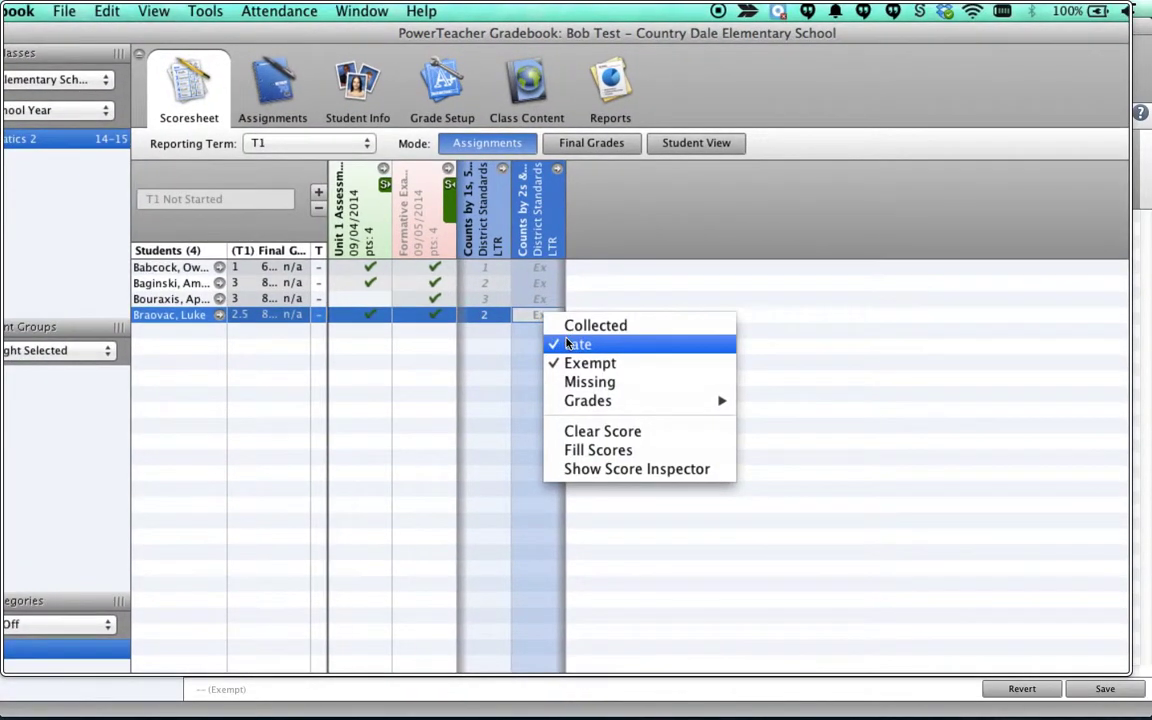
{"action": "left_click", "coordinate": [586, 343]}
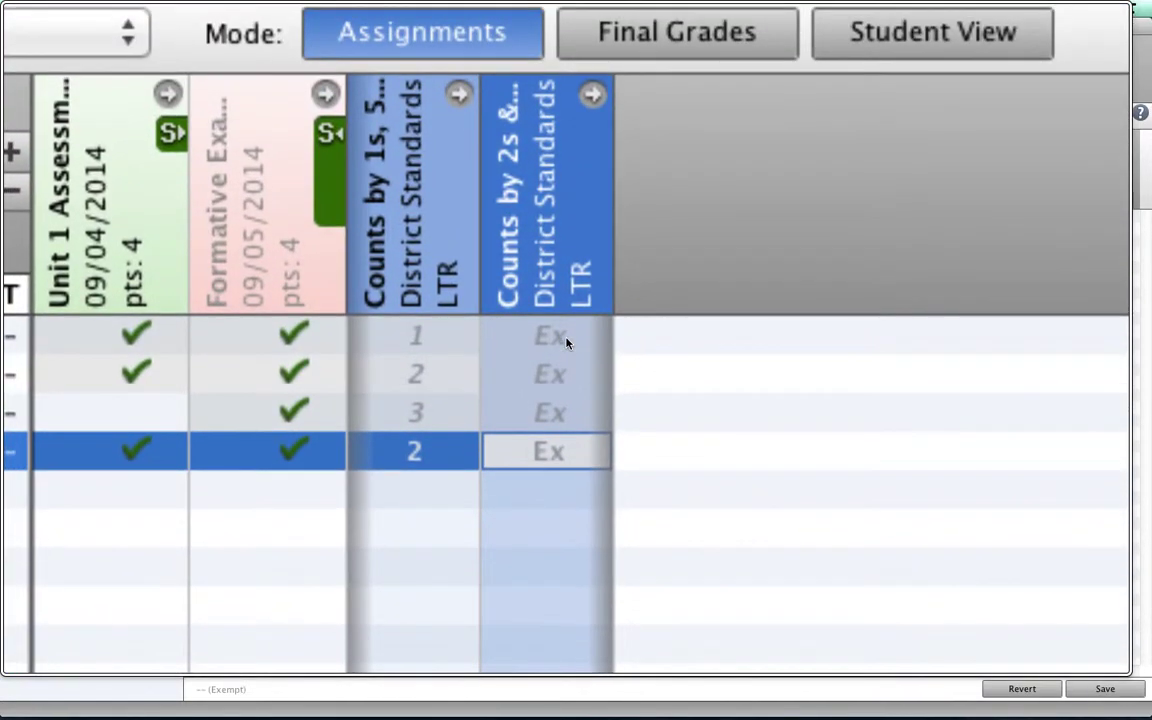
- Enter exempt scores 2, 3, 2, 3 in the four students' Counts by 2s cells
{"action": "left_click", "coordinate": [561, 245]}
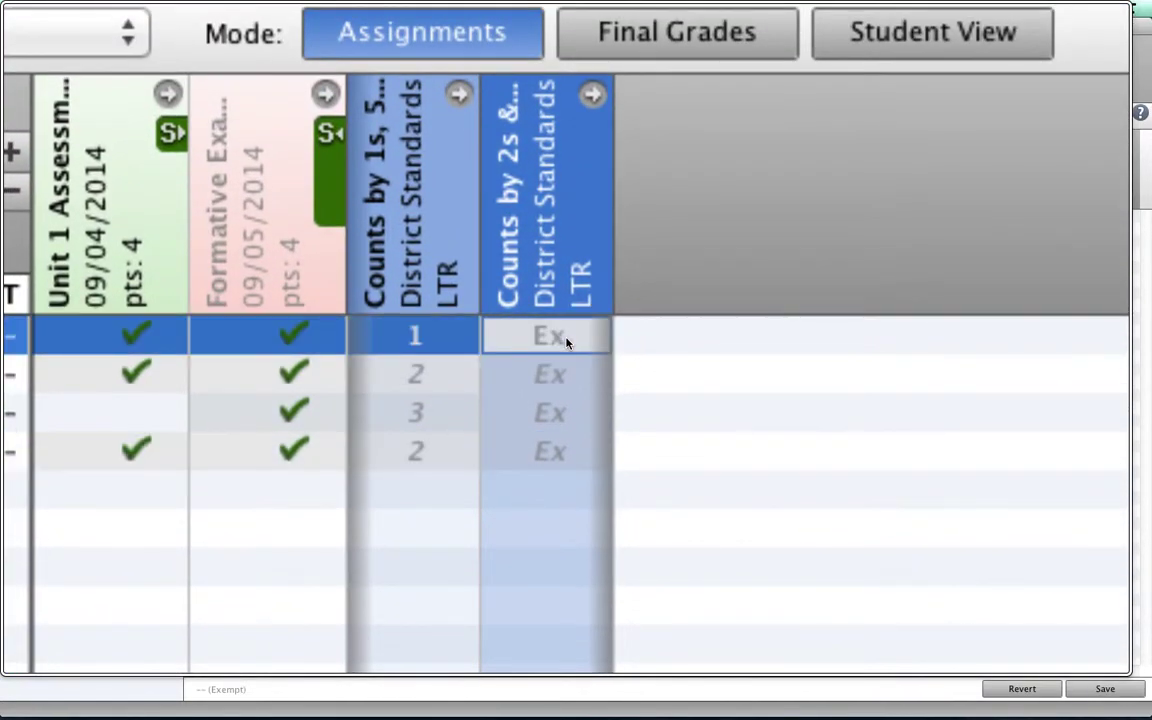
{"action": "type", "text": "2"}
{"action": "key", "text": "Return"}
{"action": "type", "text": "3"}
{"action": "key", "text": "Return"}
{"action": "type", "text": "2"}
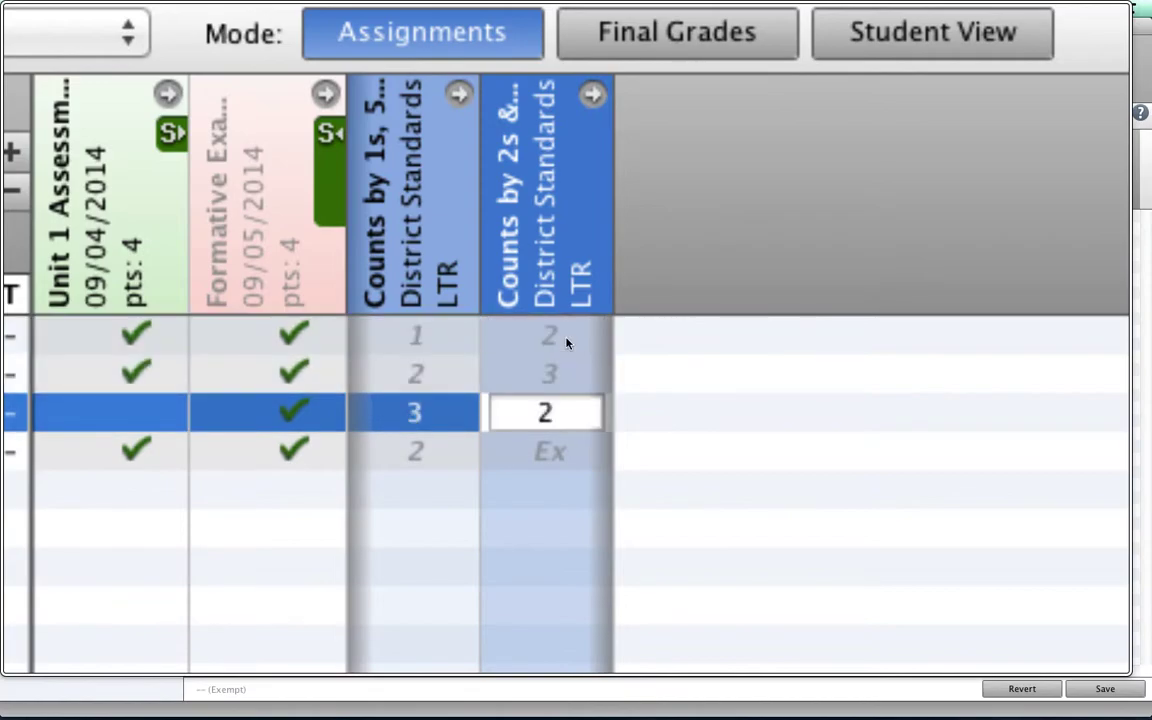
{"action": "key", "text": "Return"}
{"action": "type", "text": "3"}
{"action": "key", "text": "Return"}
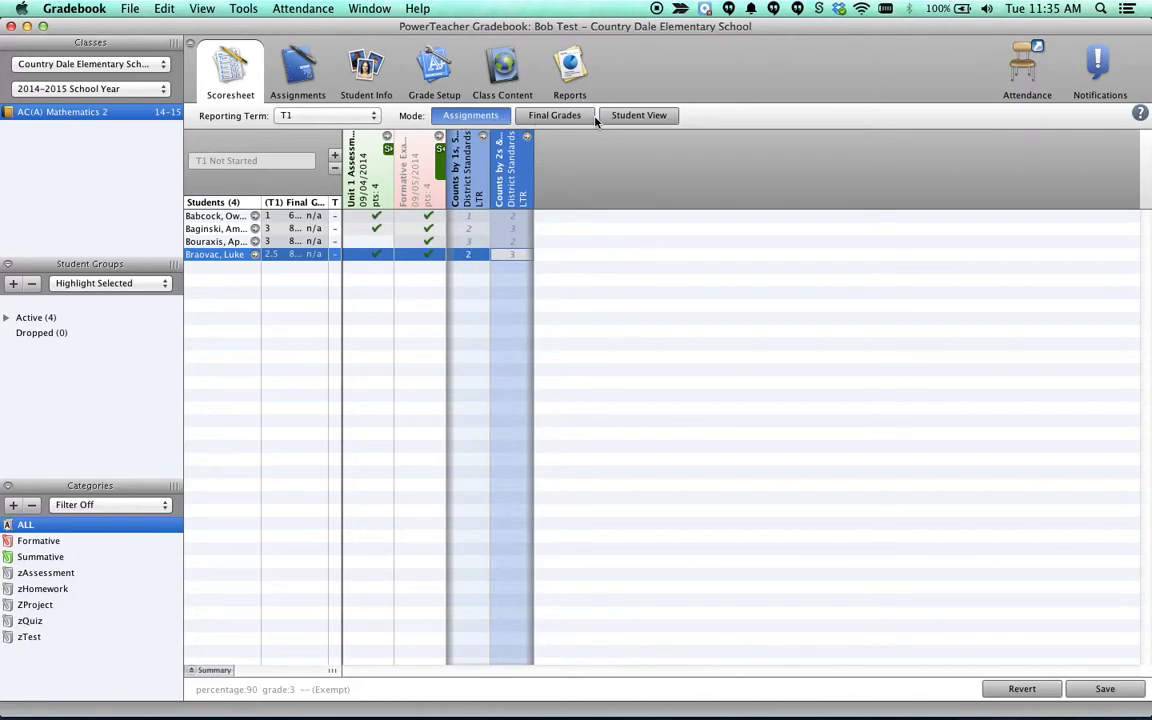
- Save the scoresheet changes and switch to the Final Grades view
{"action": "left_click", "coordinate": [560, 116]}
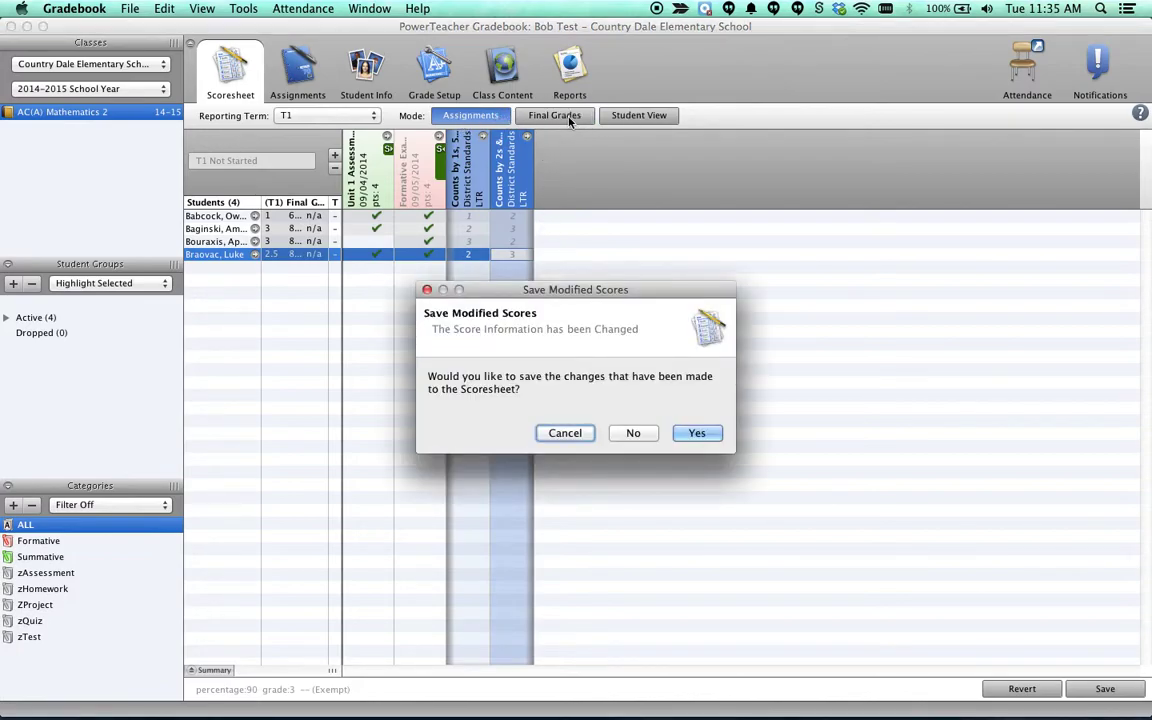
{"action": "left_click", "coordinate": [633, 433]}
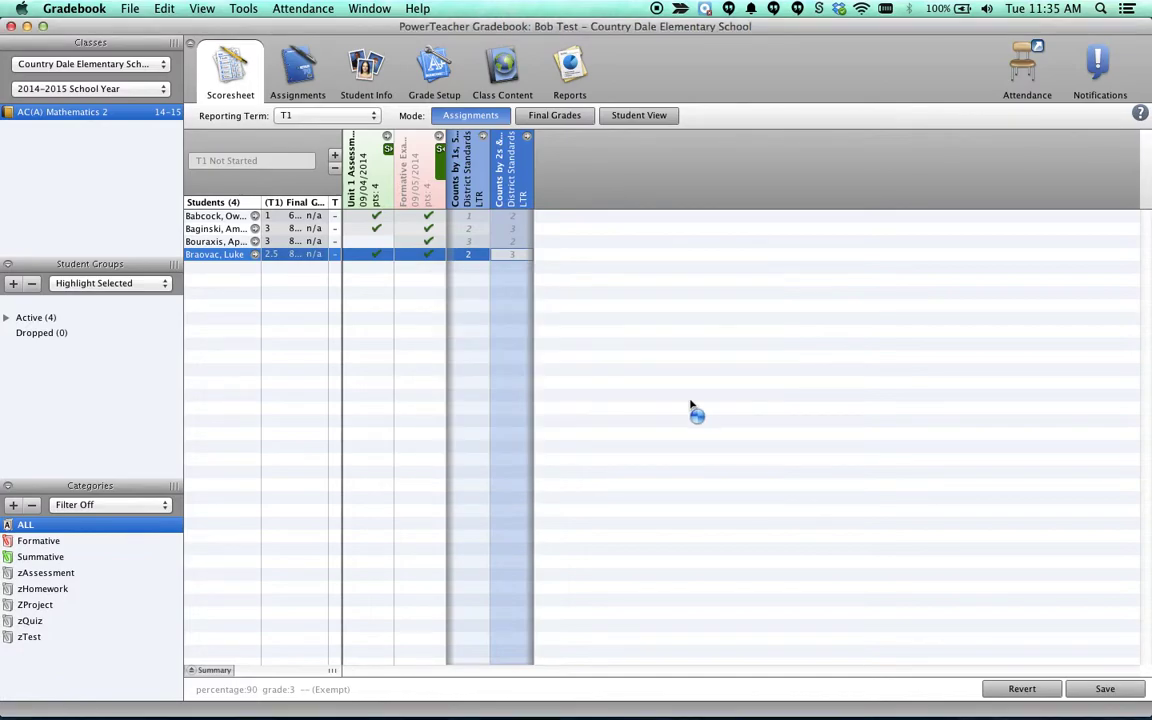
{"action": "left_click", "coordinate": [556, 118]}
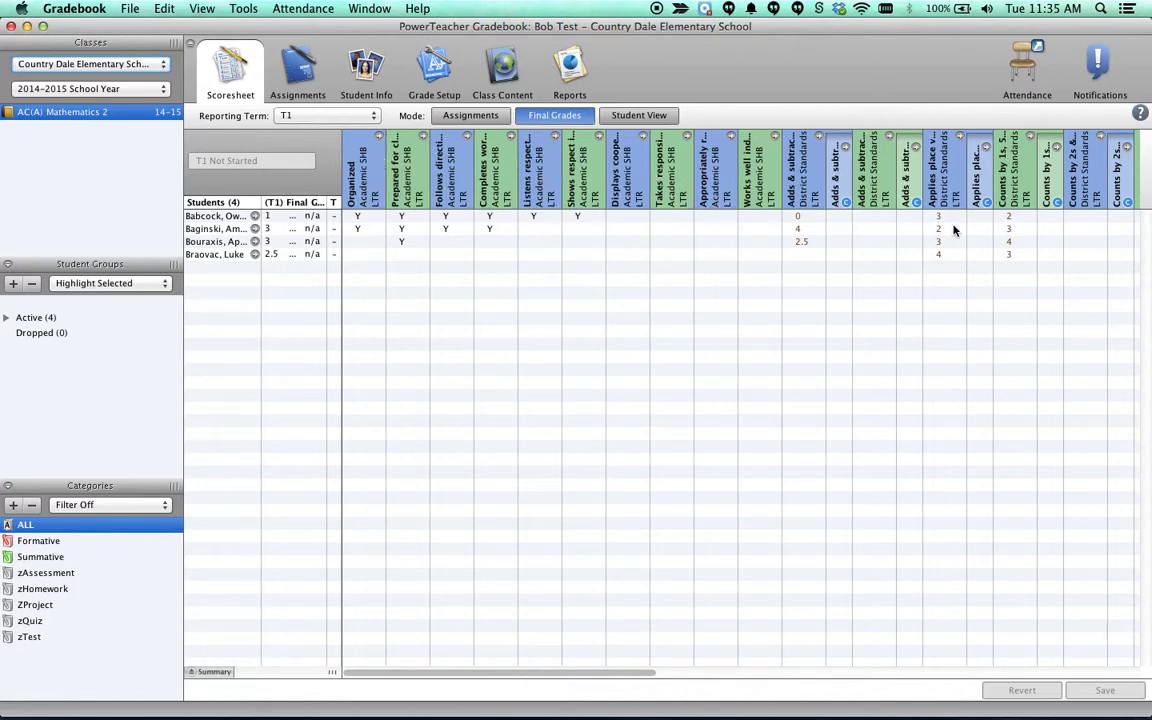
- Scroll across T1 Final Grades and check the calculated standards grades, such as 0, 4 and 2.5
{"action": "mouse_move", "coordinate": [953, 230]}
{"action": "left_click", "coordinate": [565, 674]}
{"action": "left_click_drag", "start_coordinate": [565, 674], "coordinate": [731, 671]}
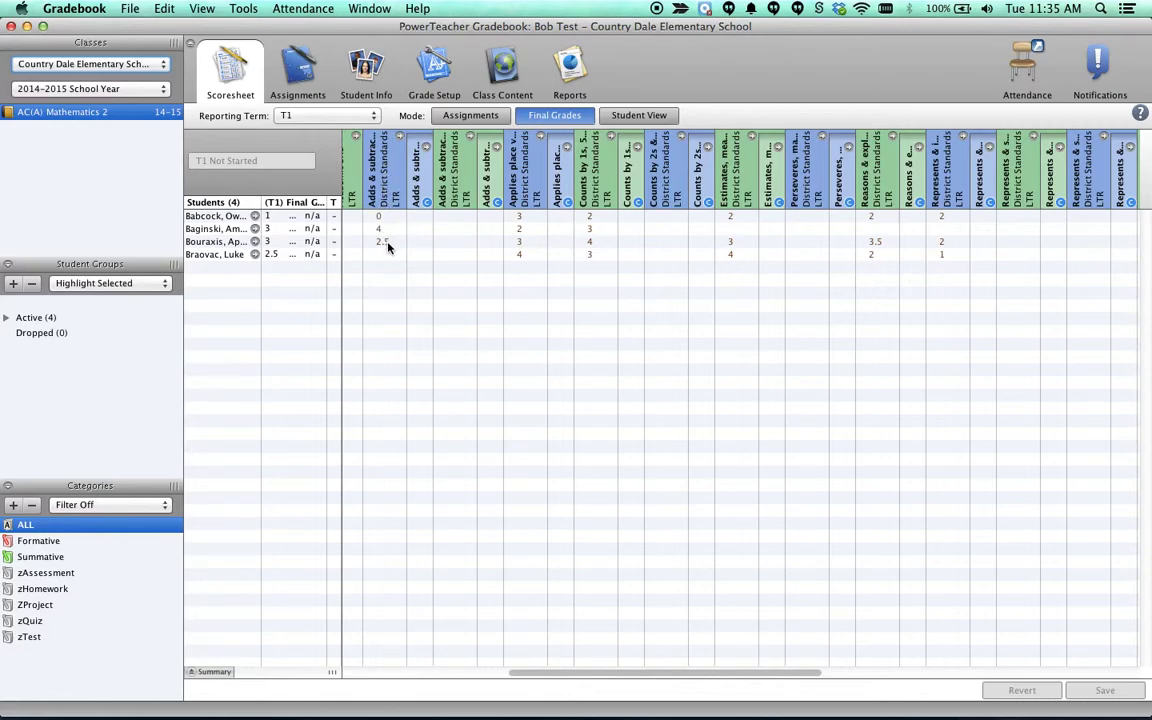
{"action": "mouse_move", "coordinate": [389, 247]}
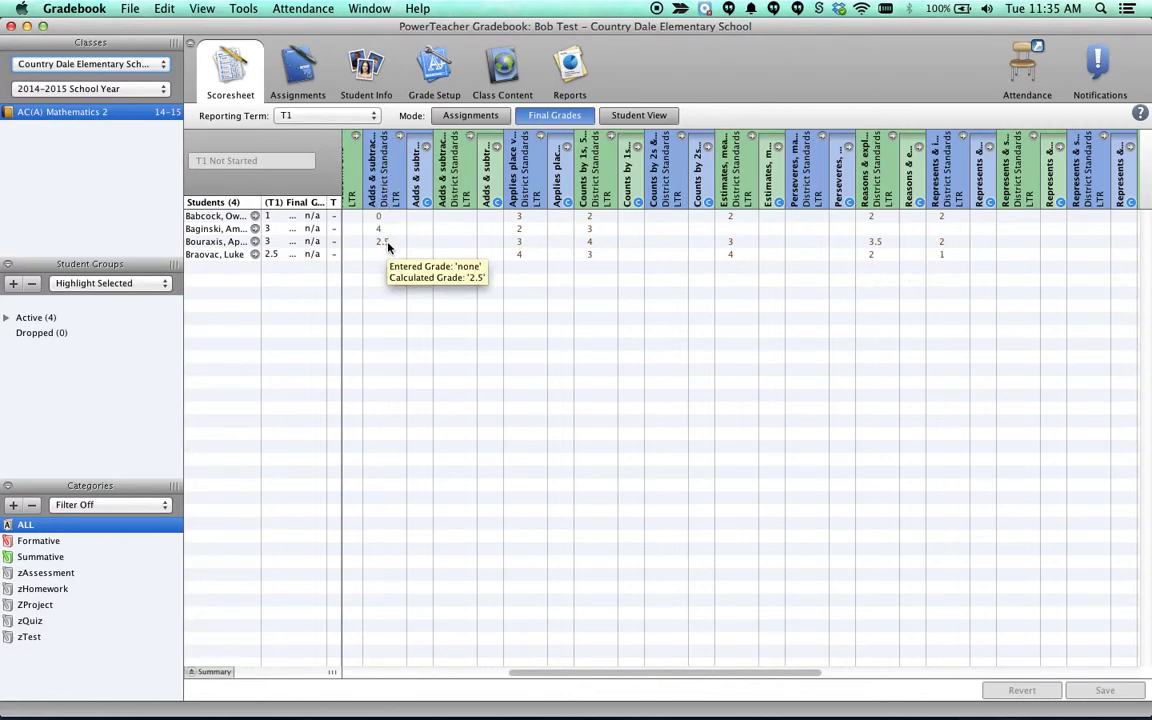
{"action": "mouse_move", "coordinate": [536, 236]}
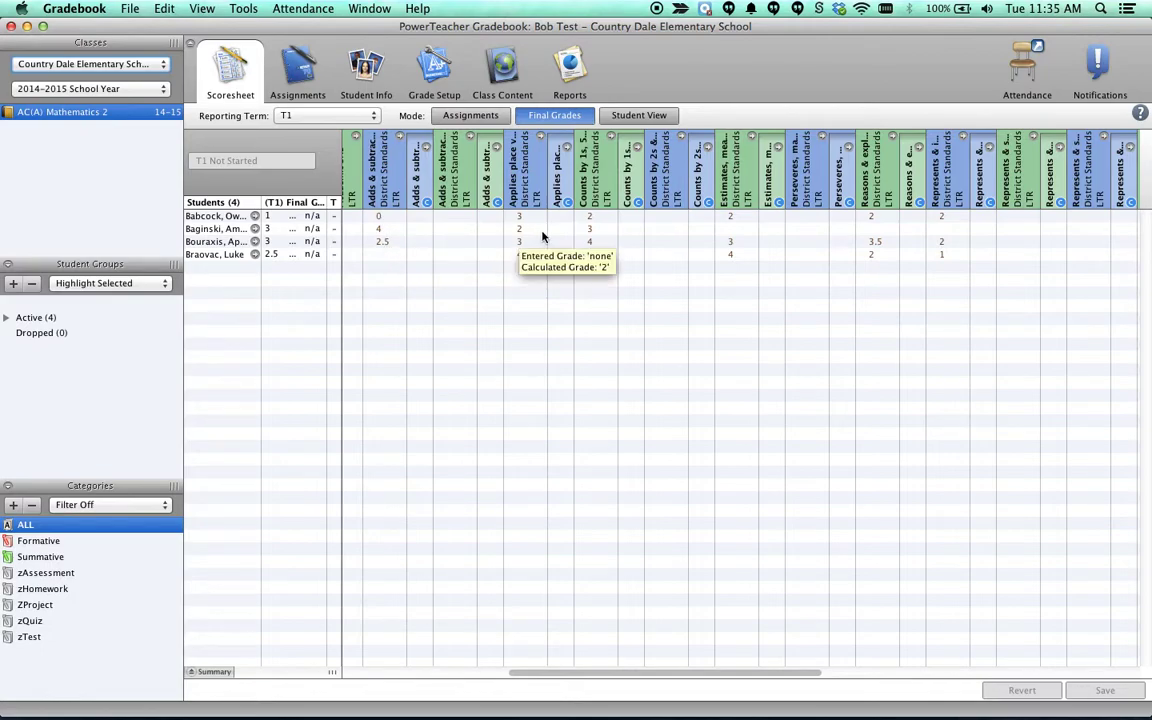
{"action": "mouse_move", "coordinate": [598, 231]}
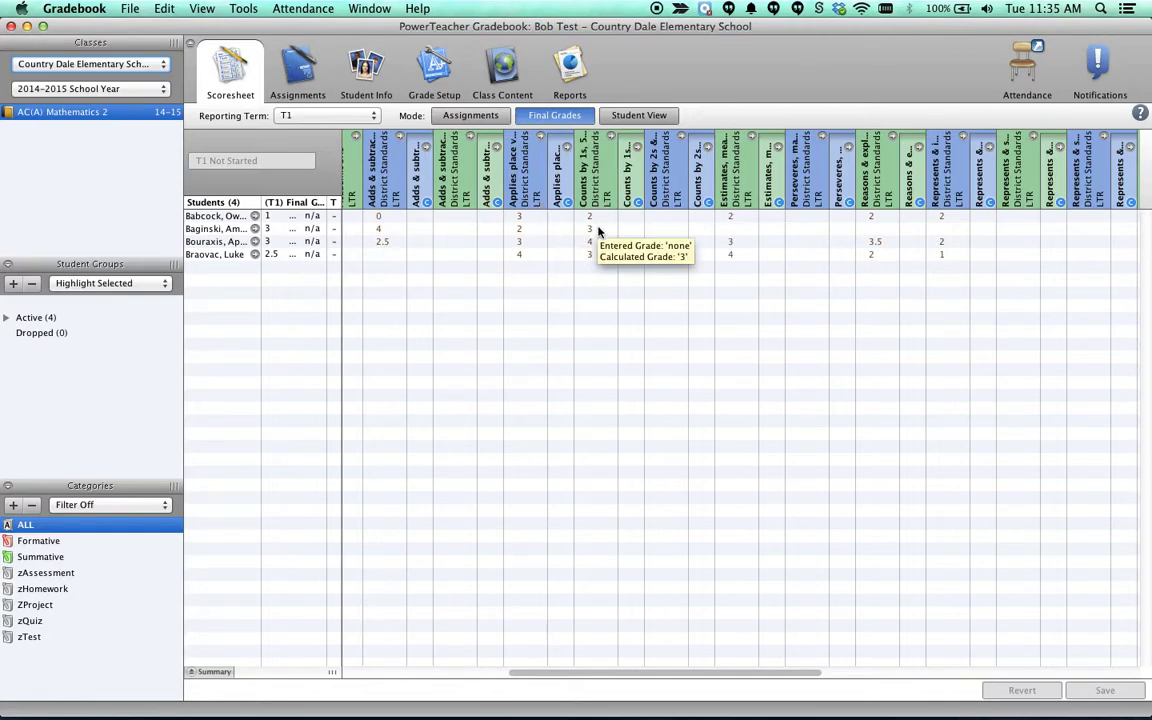
{"action": "mouse_move", "coordinate": [733, 247]}
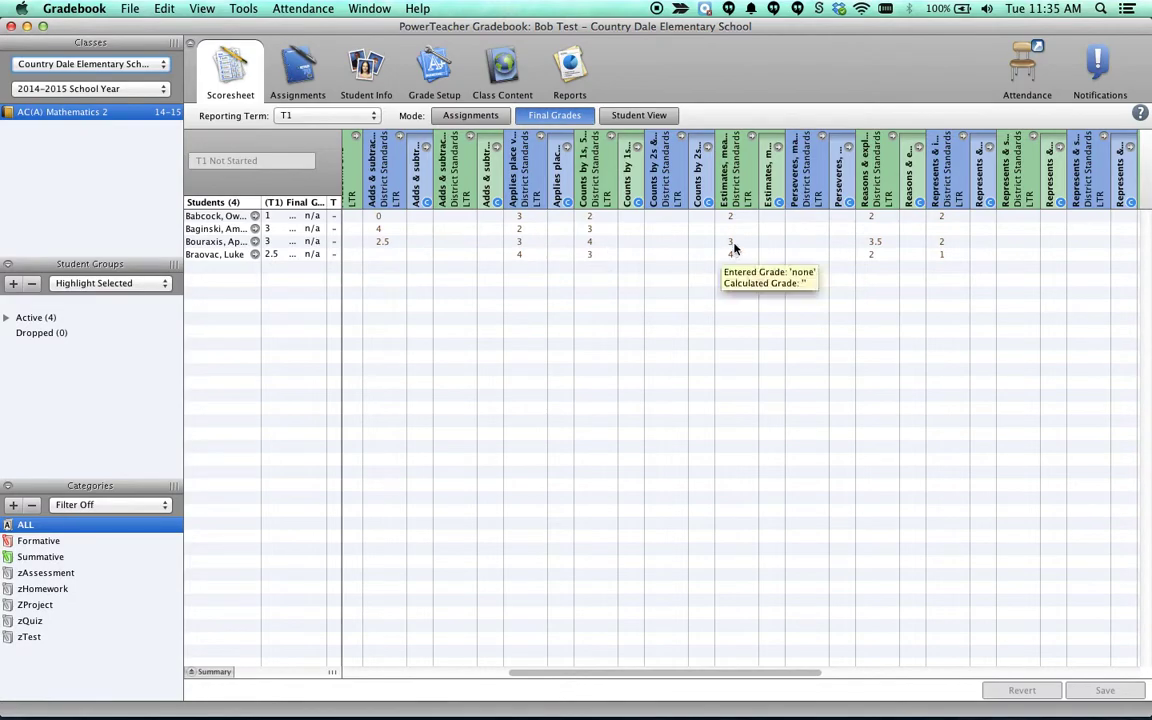
- Show the first student's Student View scrolled to the Counts by columns, with standards final scores 0, 3 and 2
{"action": "left_click", "coordinate": [634, 116]}
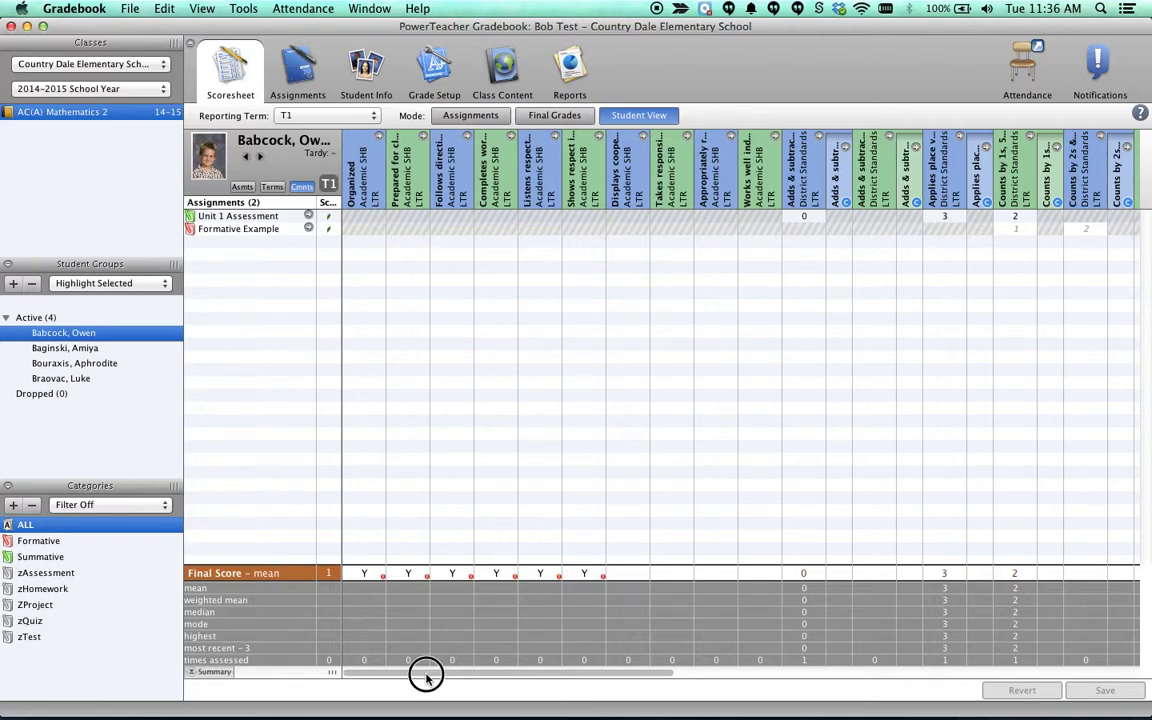
{"action": "left_click_drag", "start_coordinate": [426, 677], "coordinate": [609, 677]}
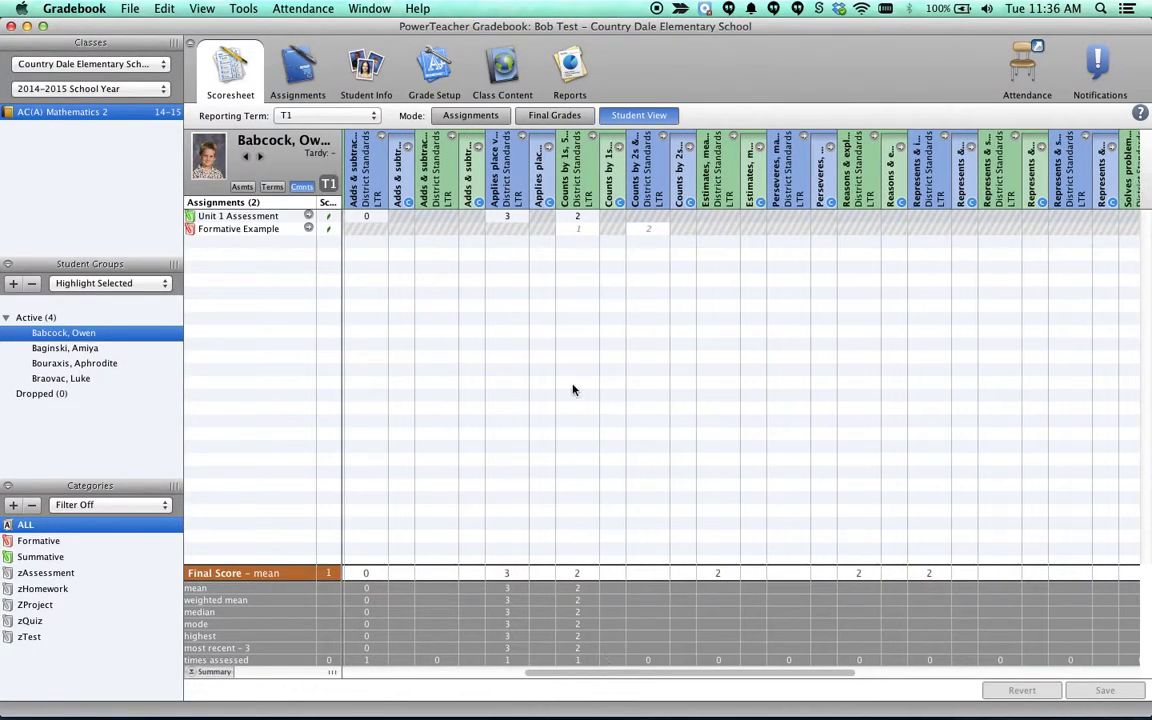